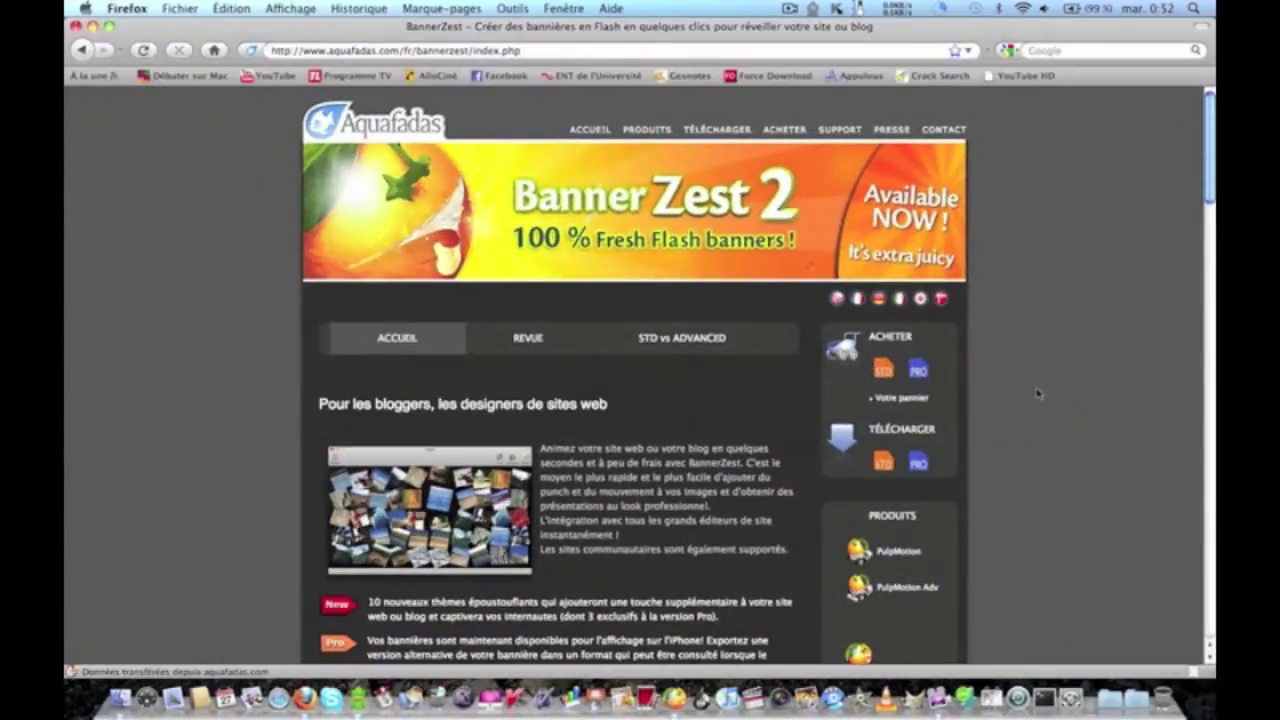
Read through the BannerZest product page and close its browser window
scroll(1038, 393, "down", 5)
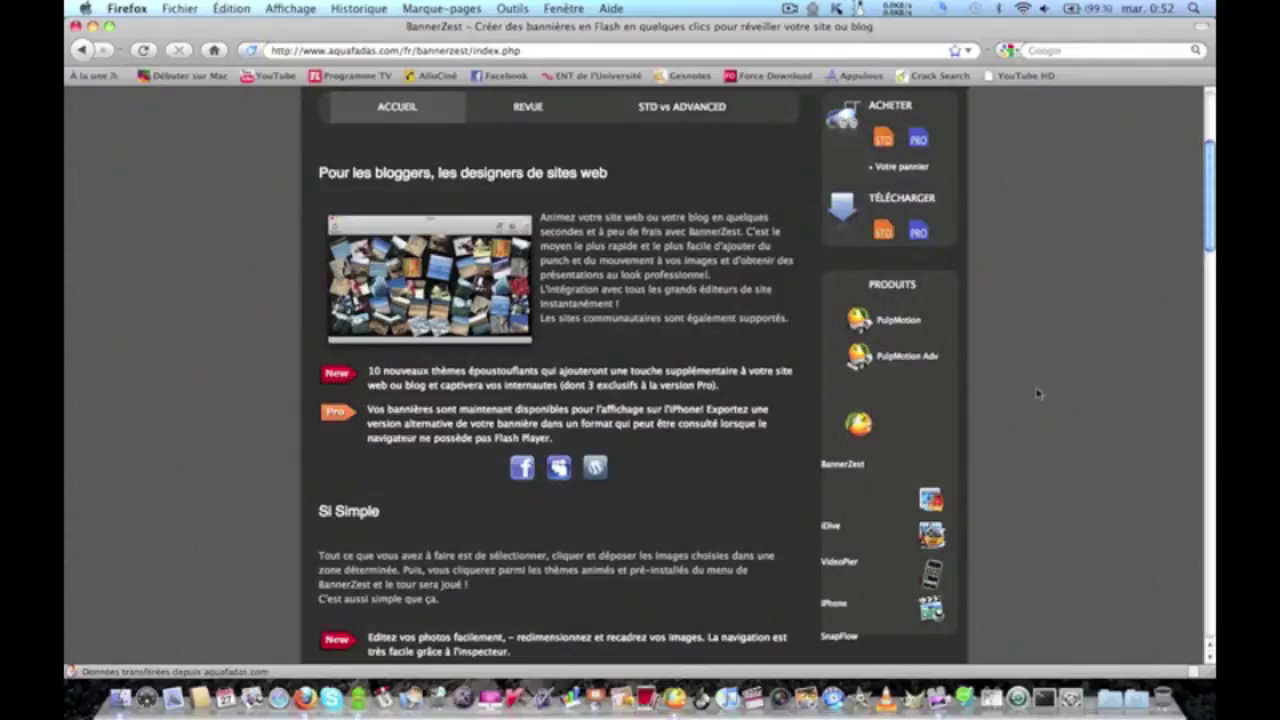
scroll(1040, 410, "down", 4)
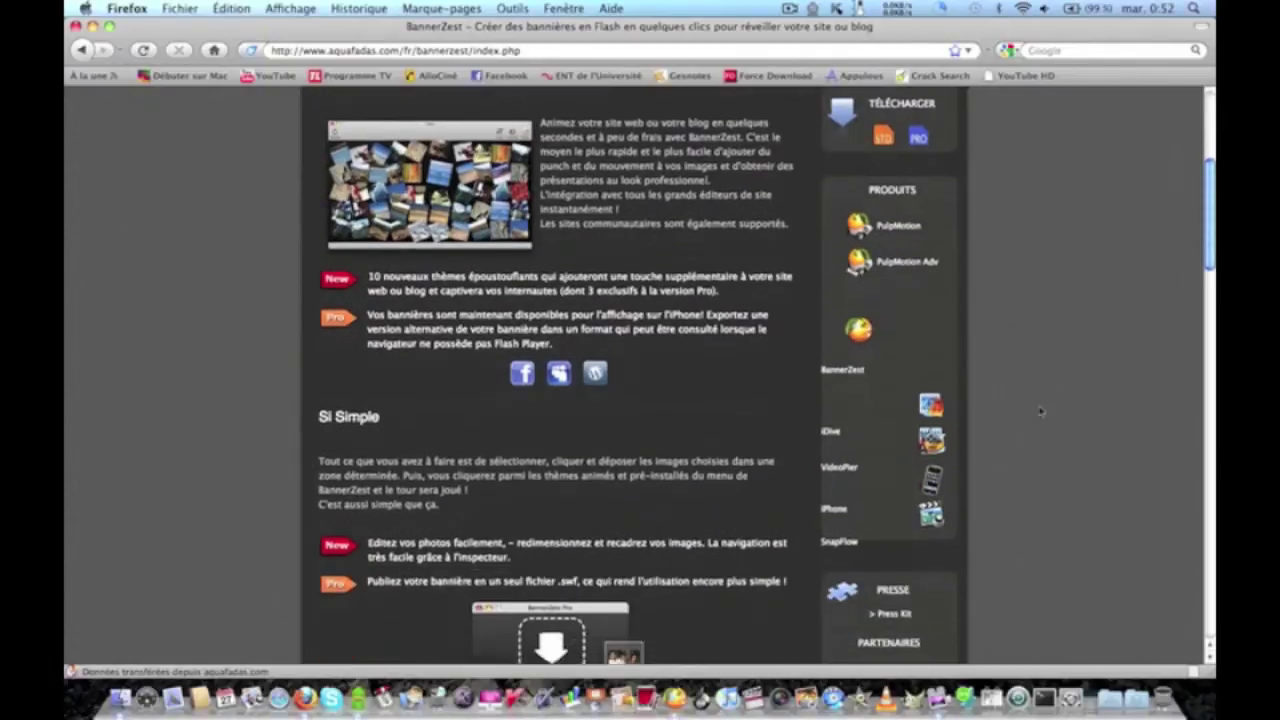
scroll(1040, 410, "down", 6)
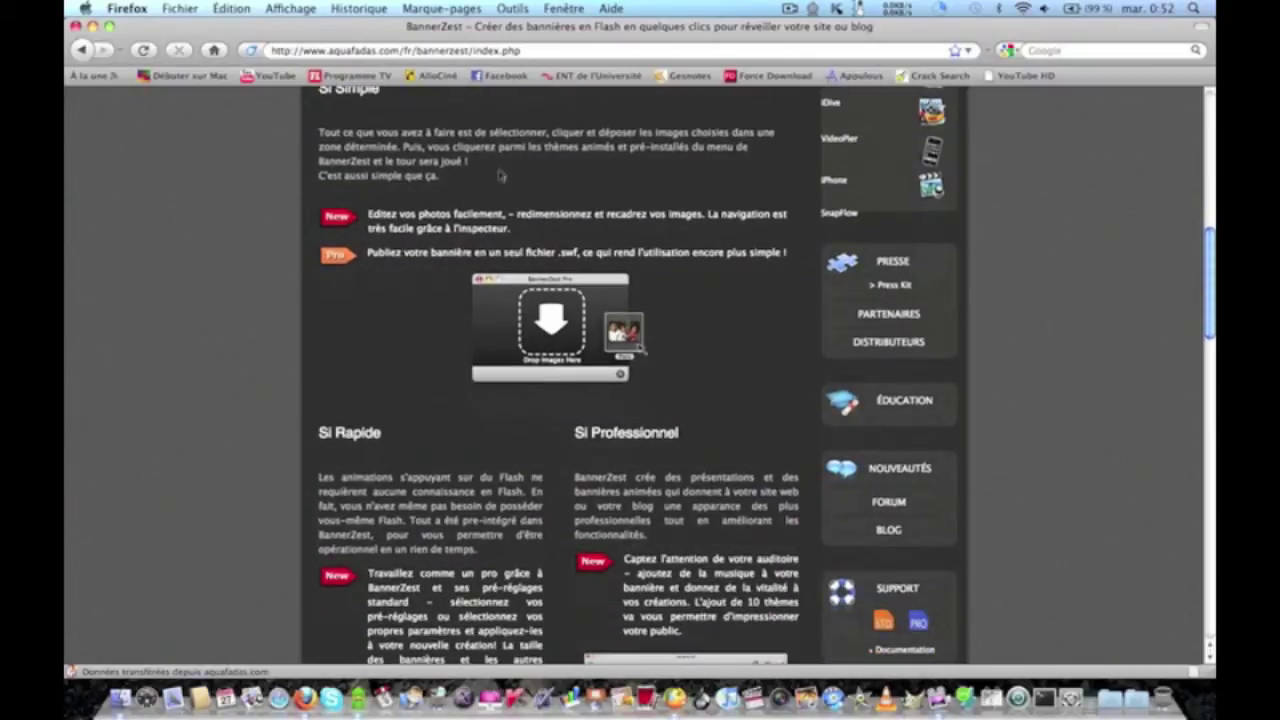
left_click(75, 26)
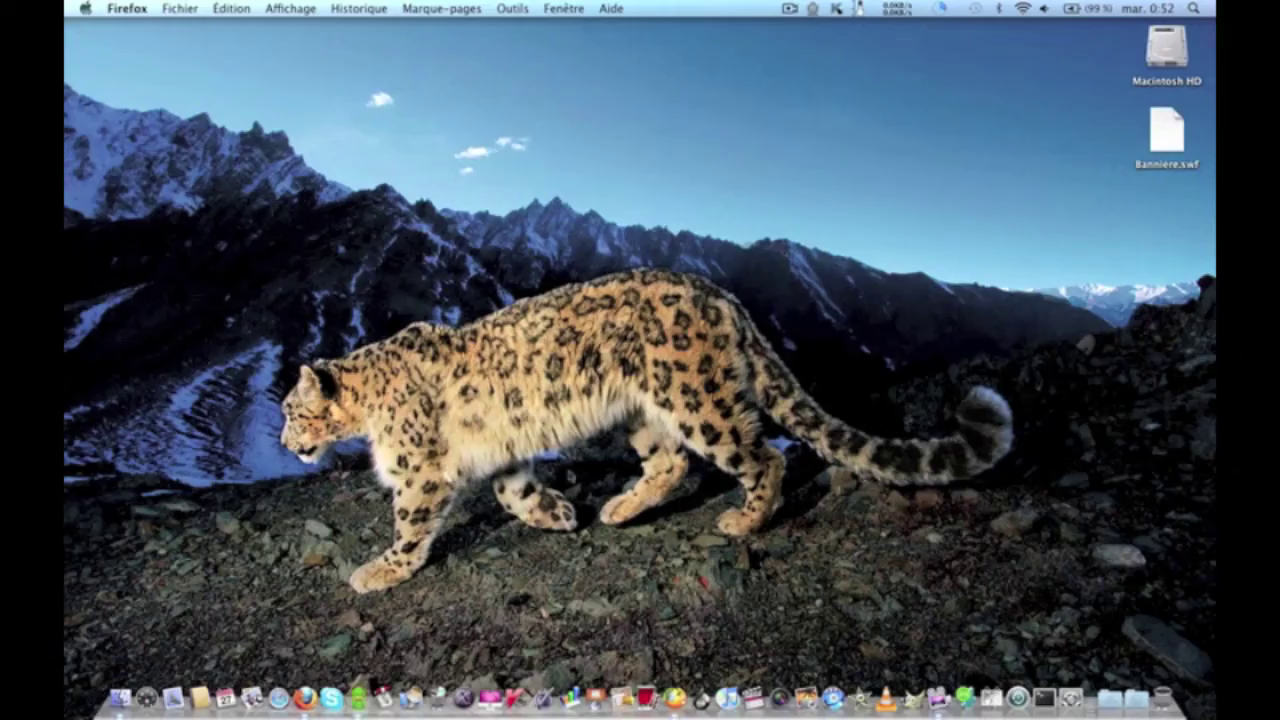
Open BannerZest Pro and create a banner from the iPhoto images Leaves, Golden Palace, Bamboo Grove and Zebra
left_click(670, 680)
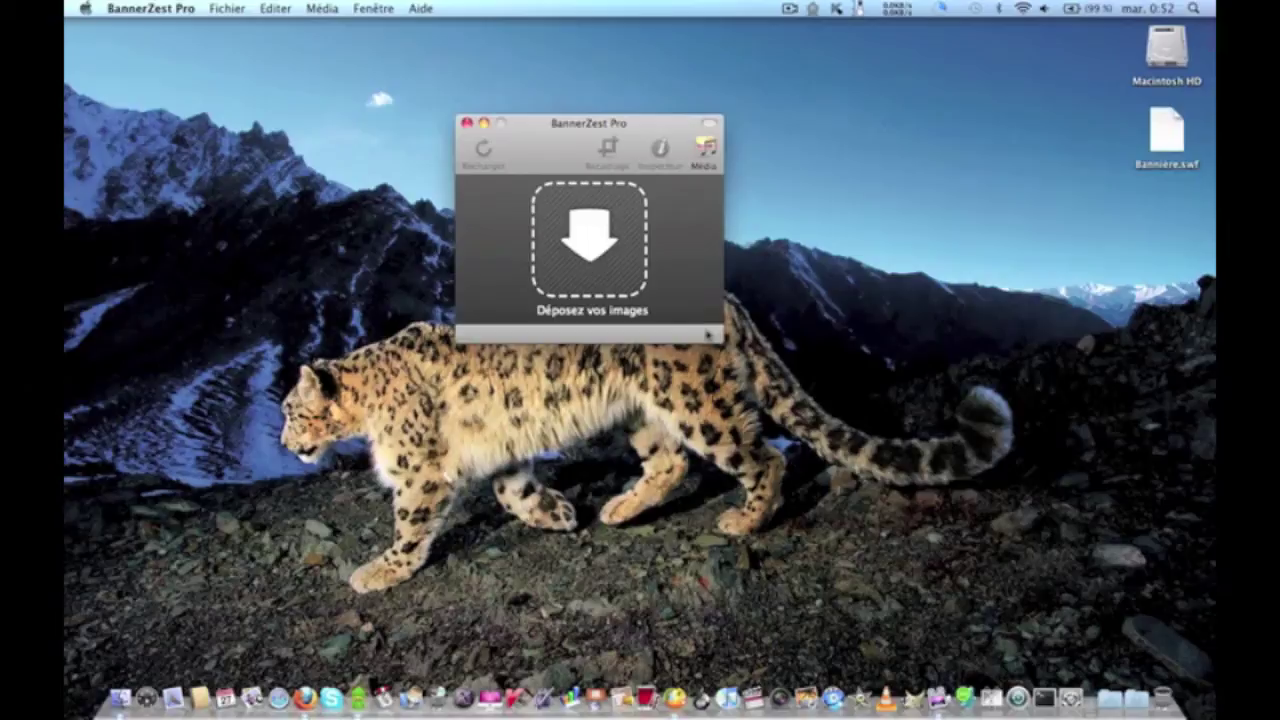
left_click(706, 155)
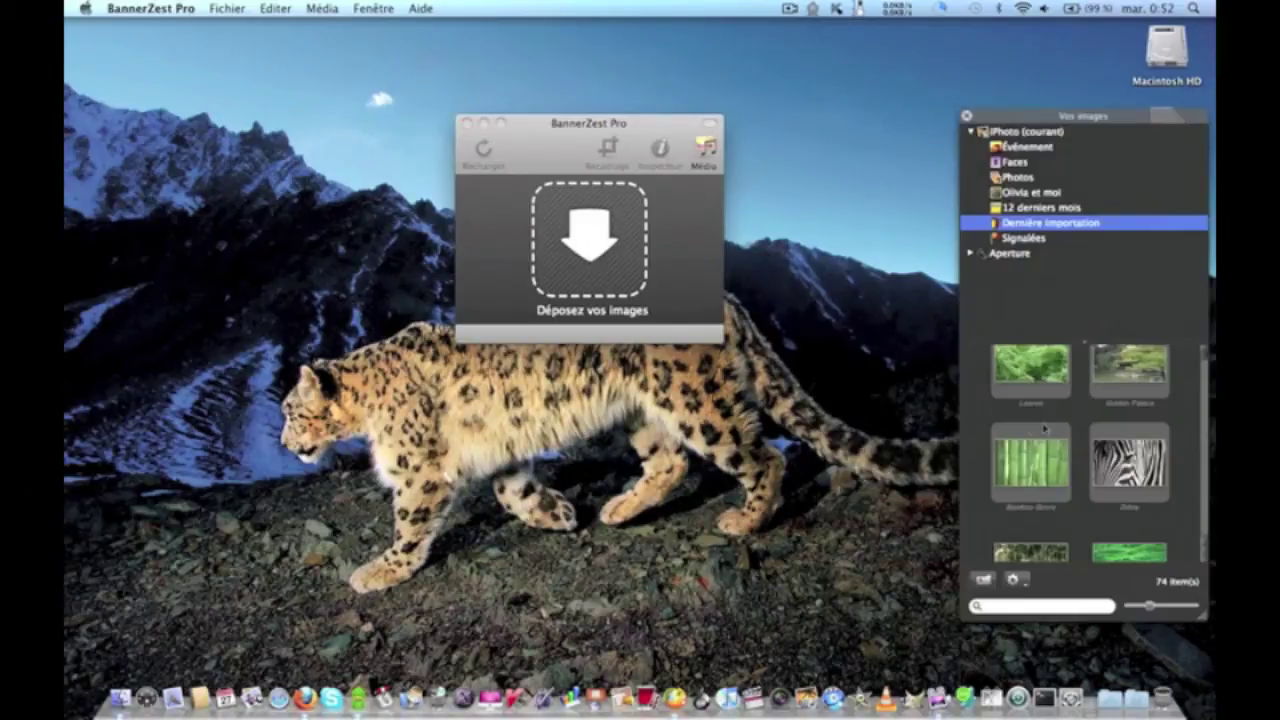
scroll(1045, 428, "up", 2)
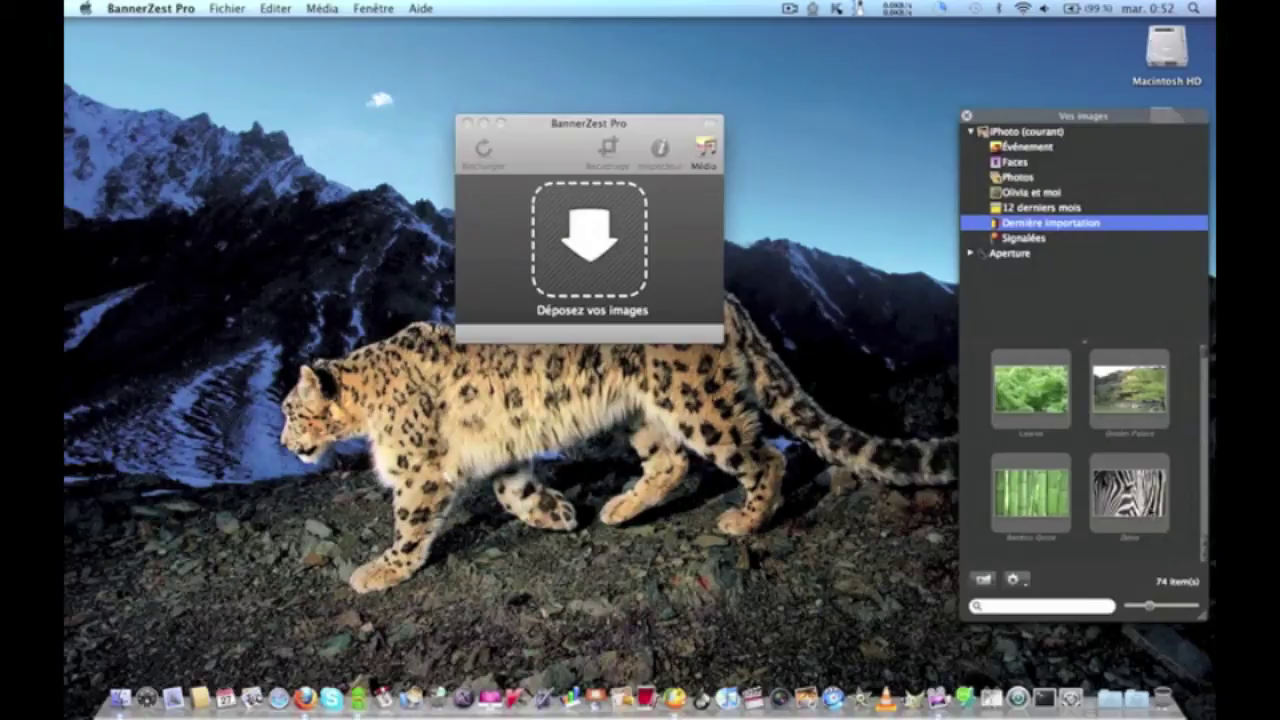
left_click_drag(1121, 497, 600, 268)
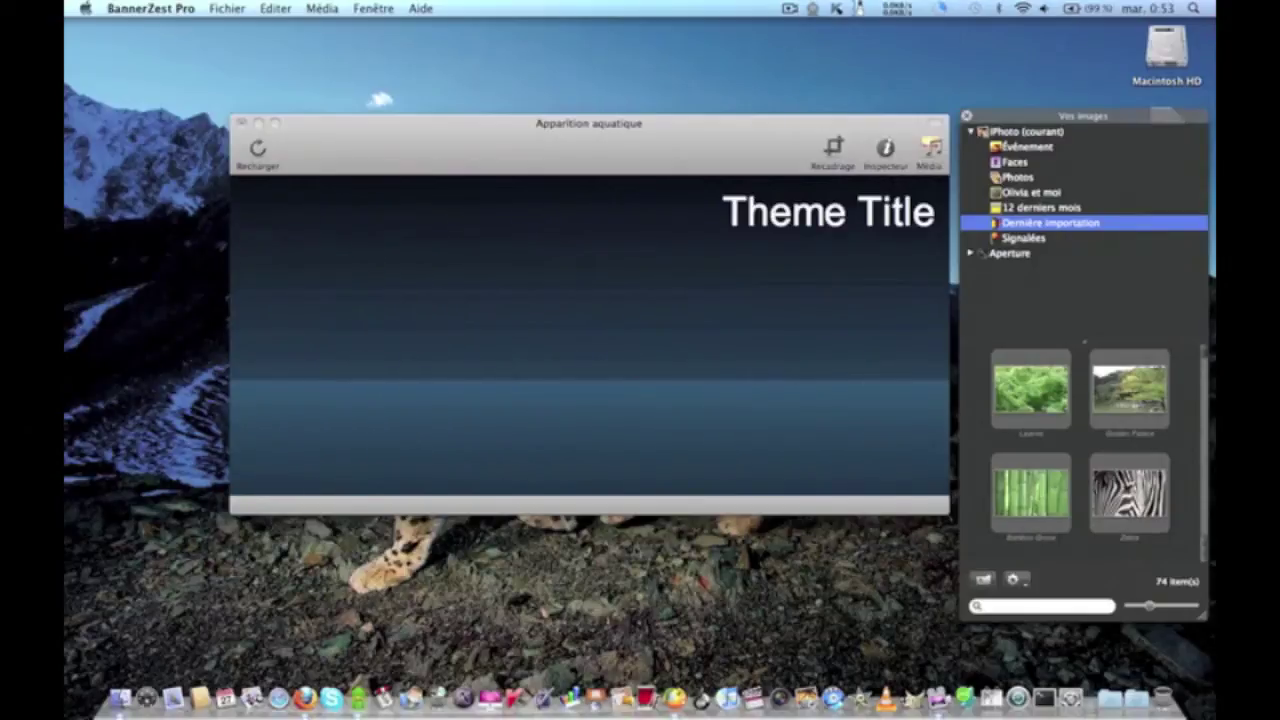
Show the inspector and place the banner window beside it, with the image browser hidden
left_click(886, 150)
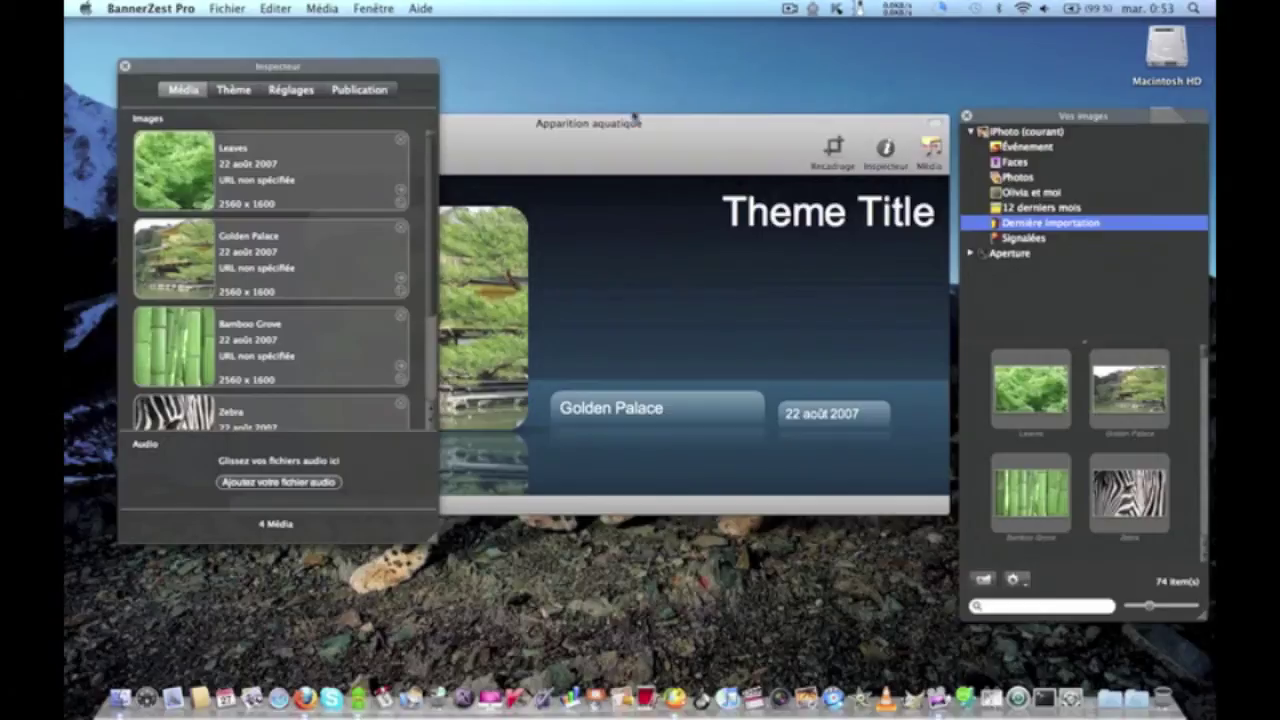
left_click(931, 158)
left_click_drag(760, 137, 1000, 137)
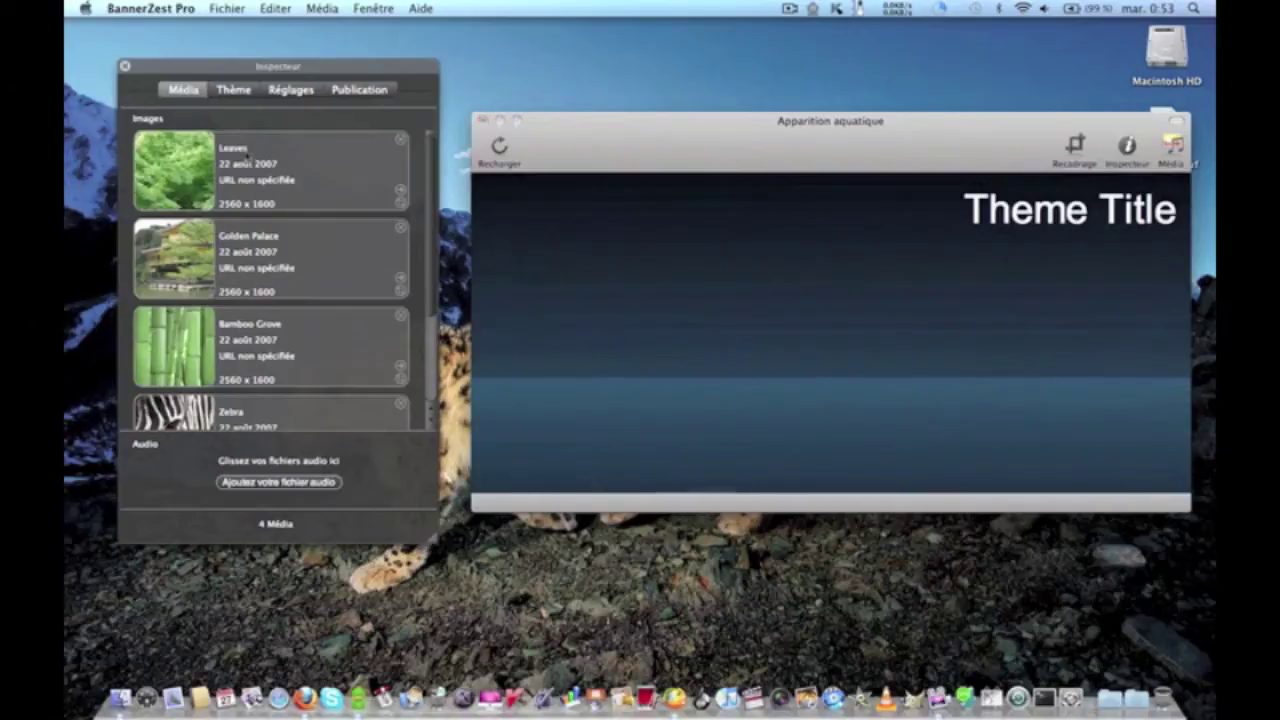
left_click(246, 158)
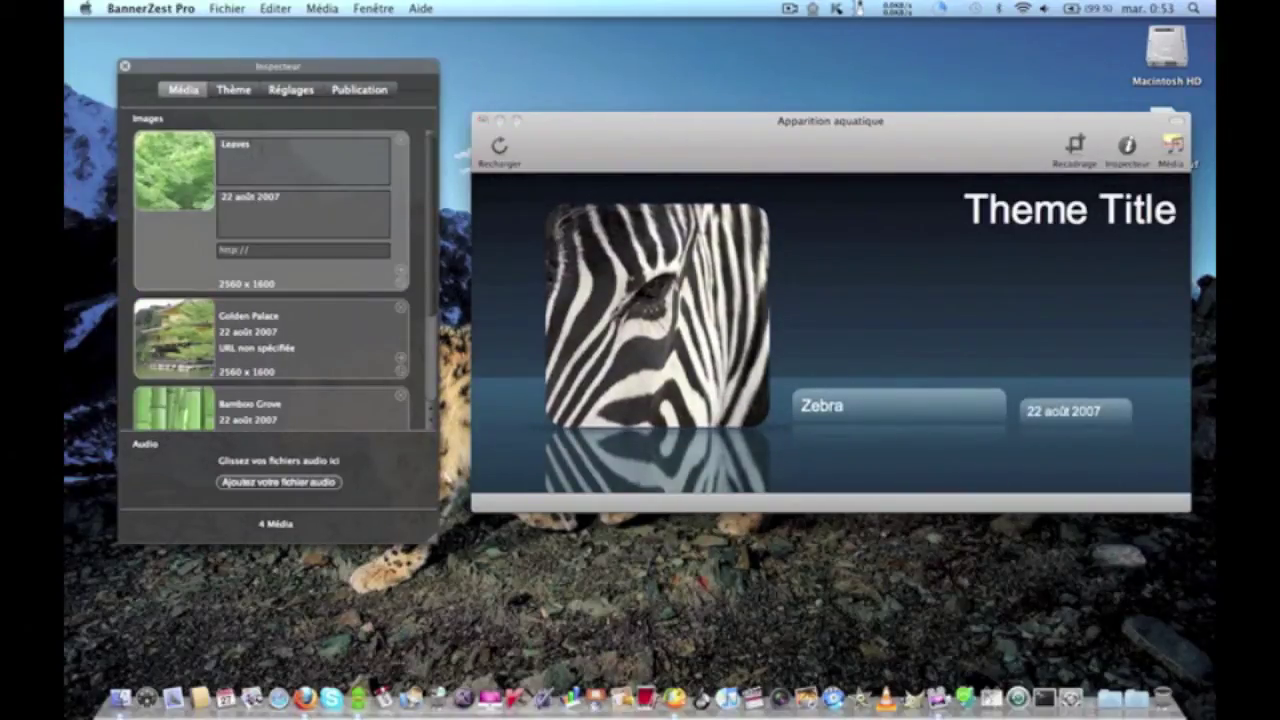
type("Arbres")
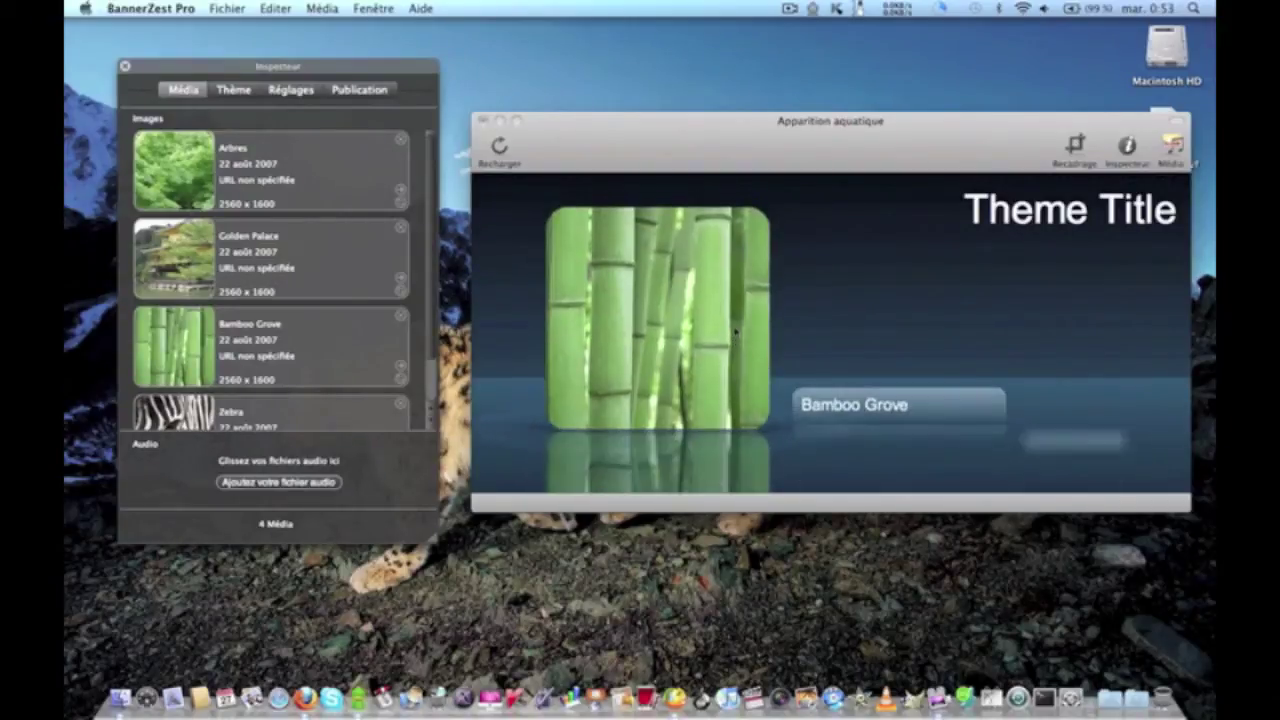
double_click(267, 193)
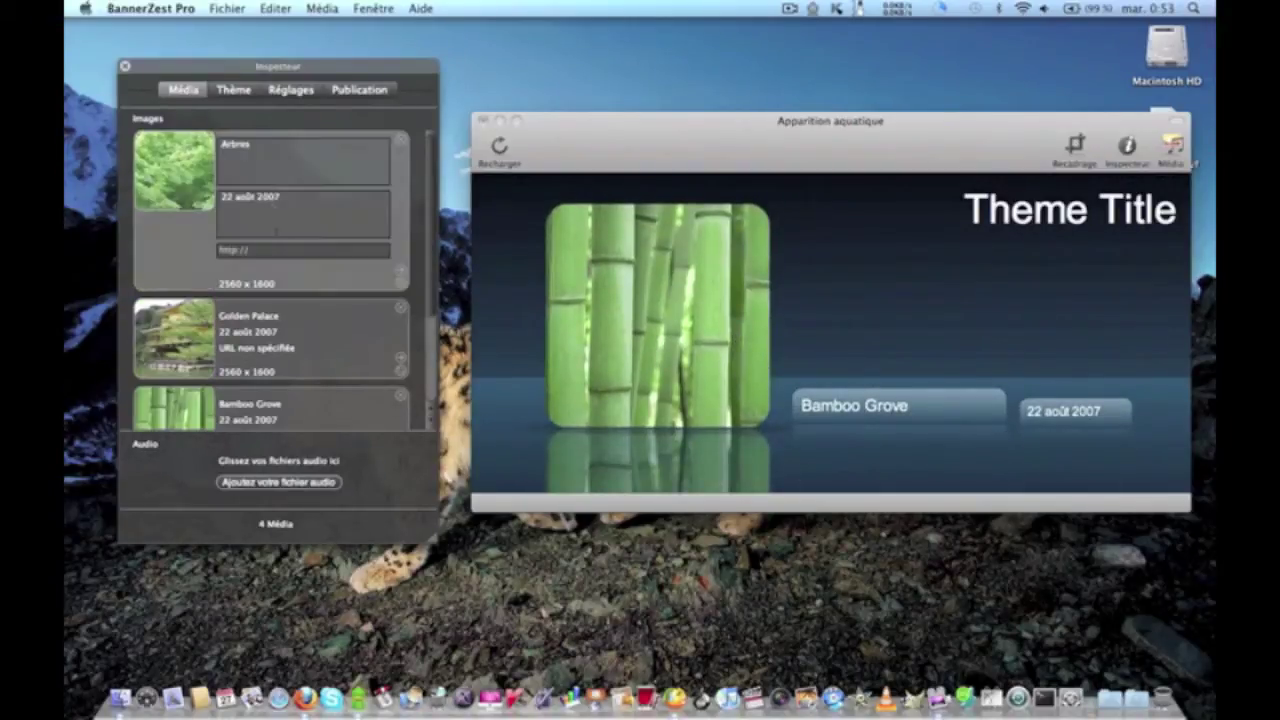
left_click(275, 251)
type("htt")
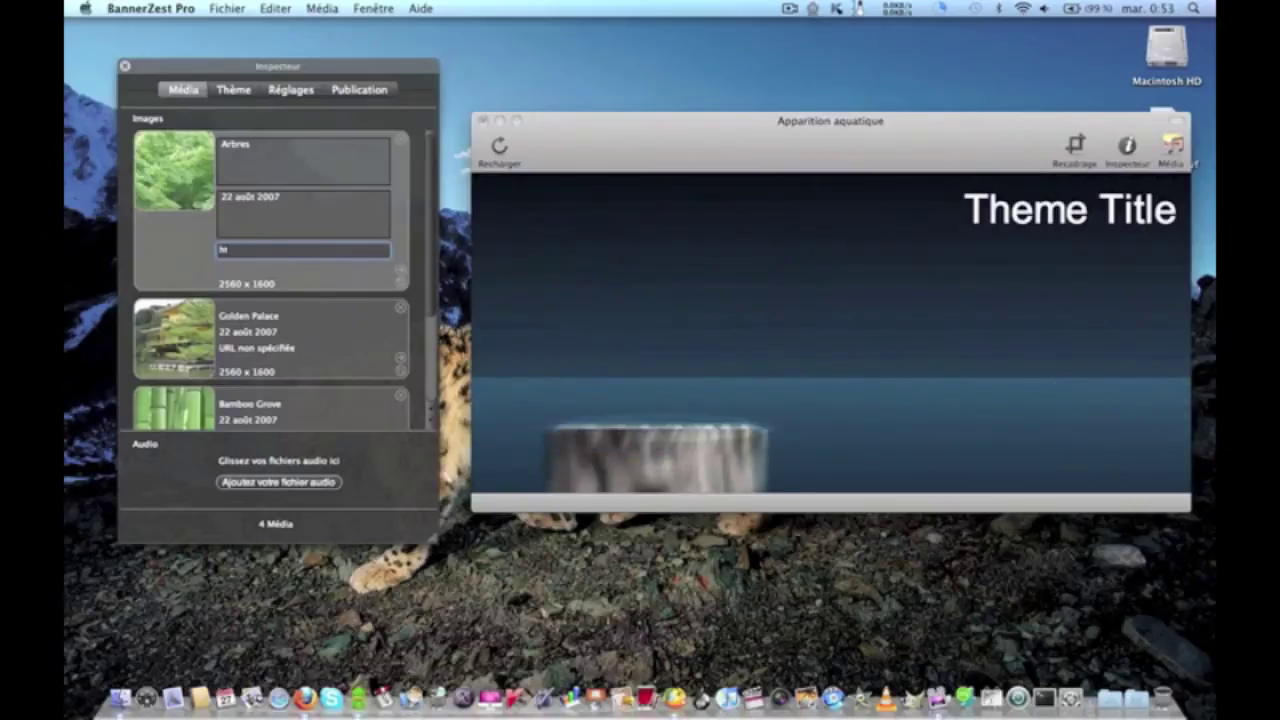
type("p")
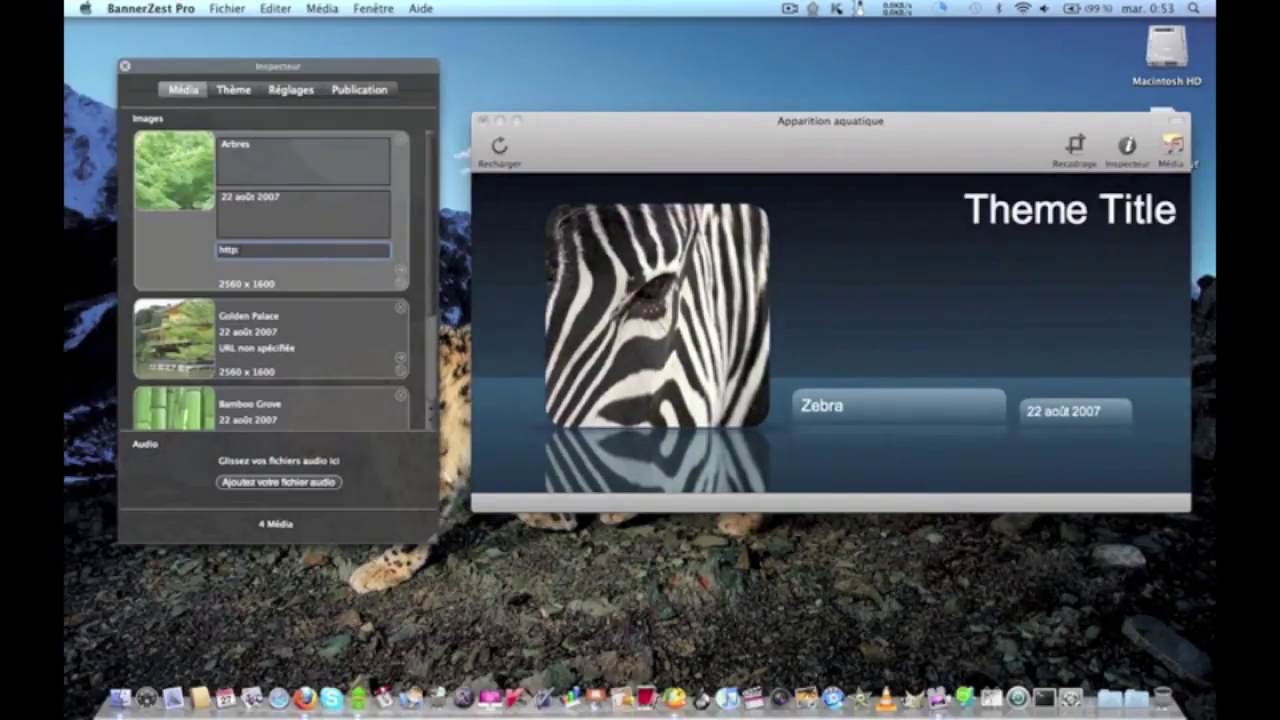
type("://web-pc.fr")
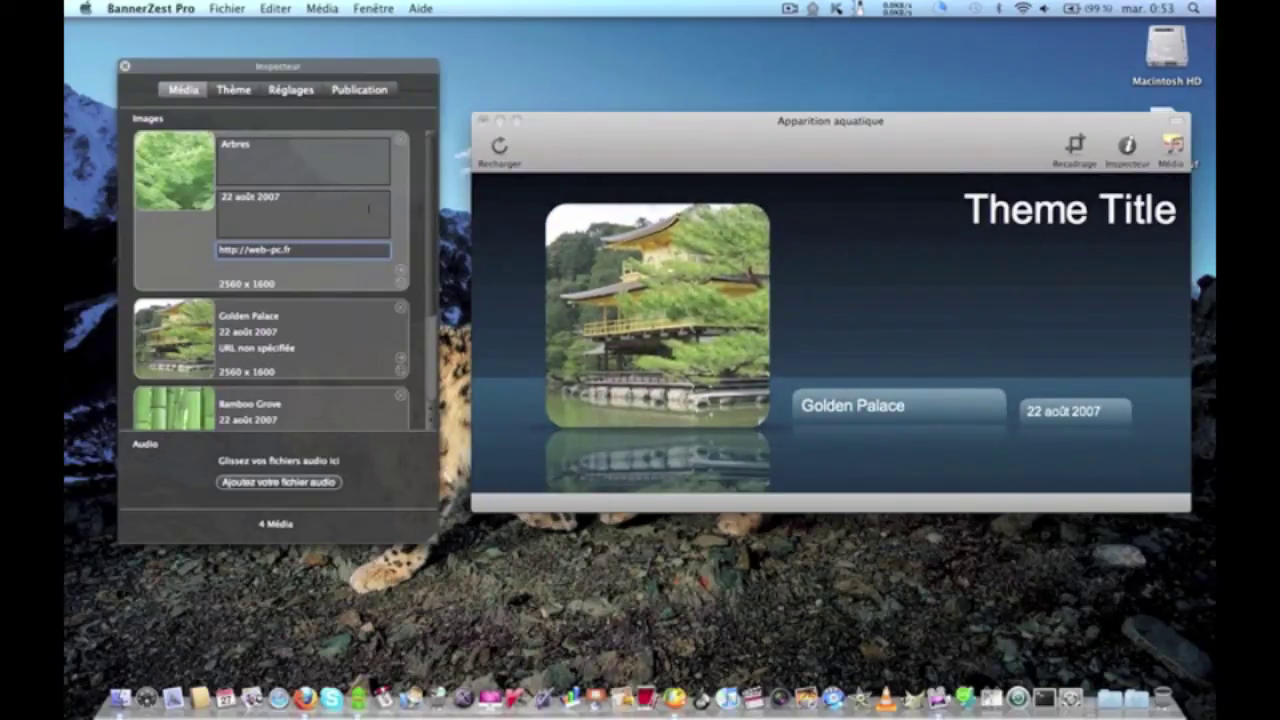
key("Return")
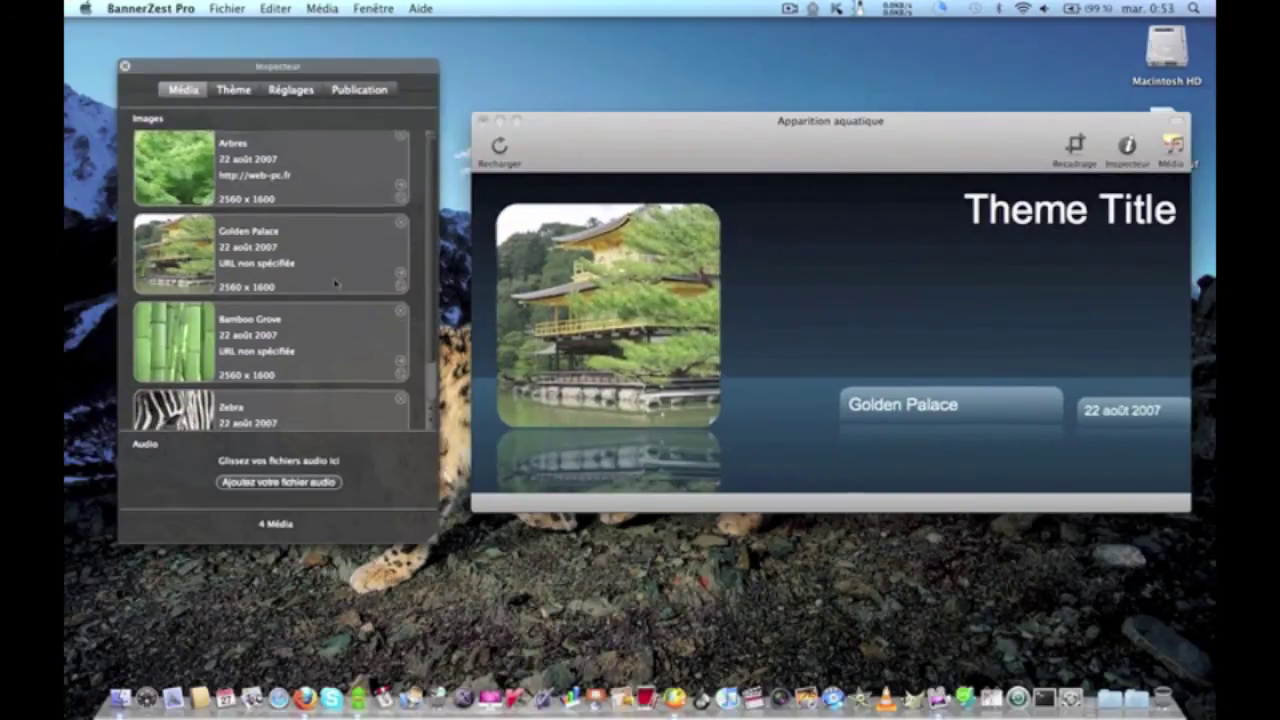
scroll(337, 282, "down", 2)
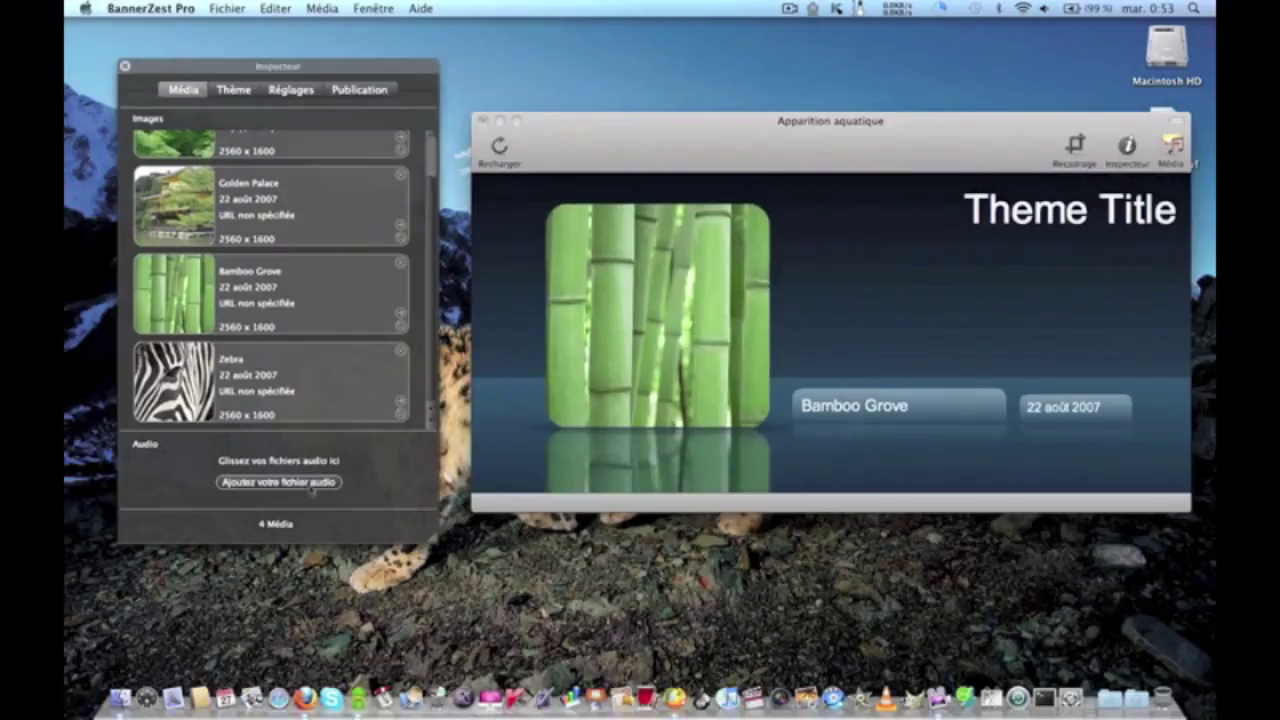
Try the Cover Flow theme on the banner and test its image scrollbar in the preview
left_click(234, 90)
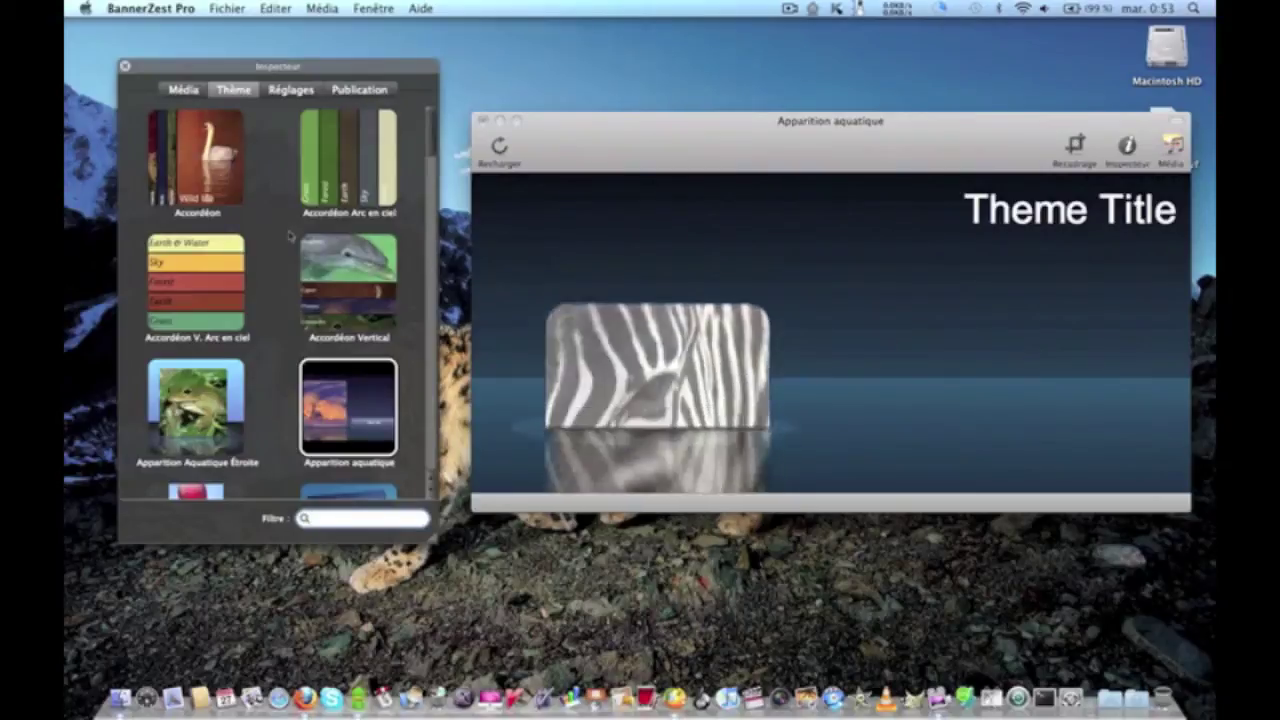
scroll(290, 236, "down", 5)
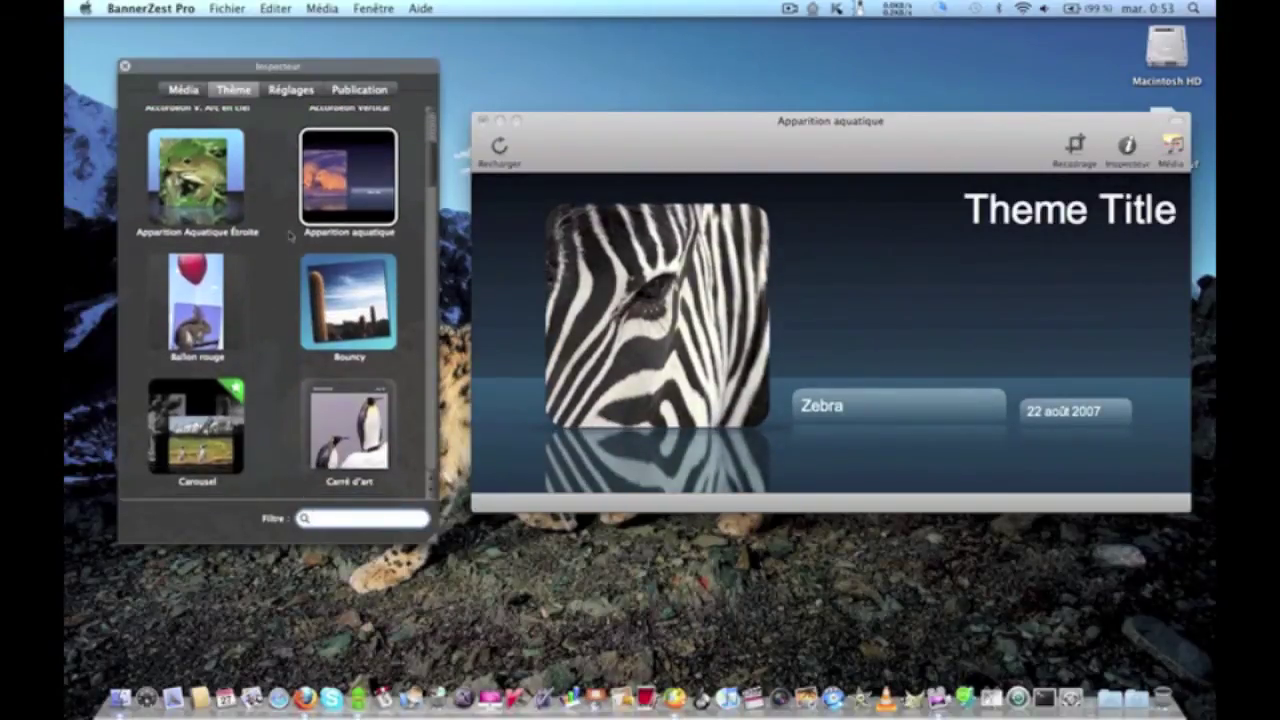
scroll(290, 236, "down", 3)
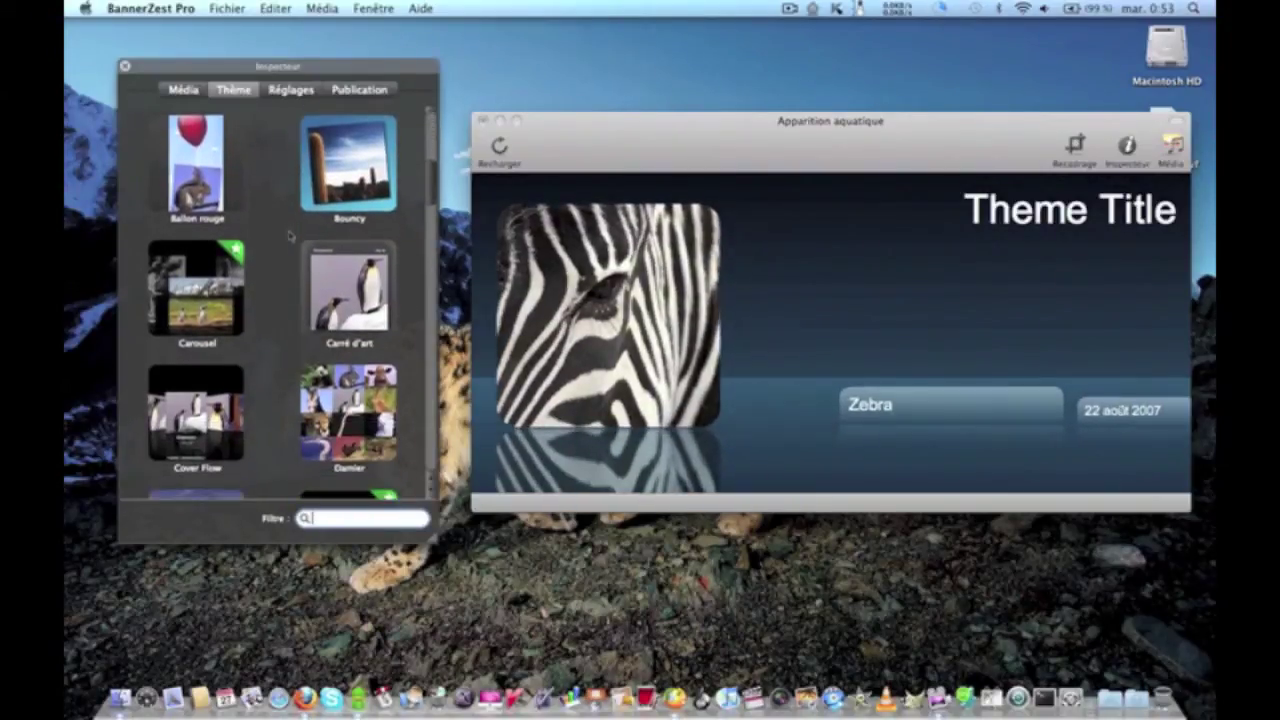
left_click(200, 410)
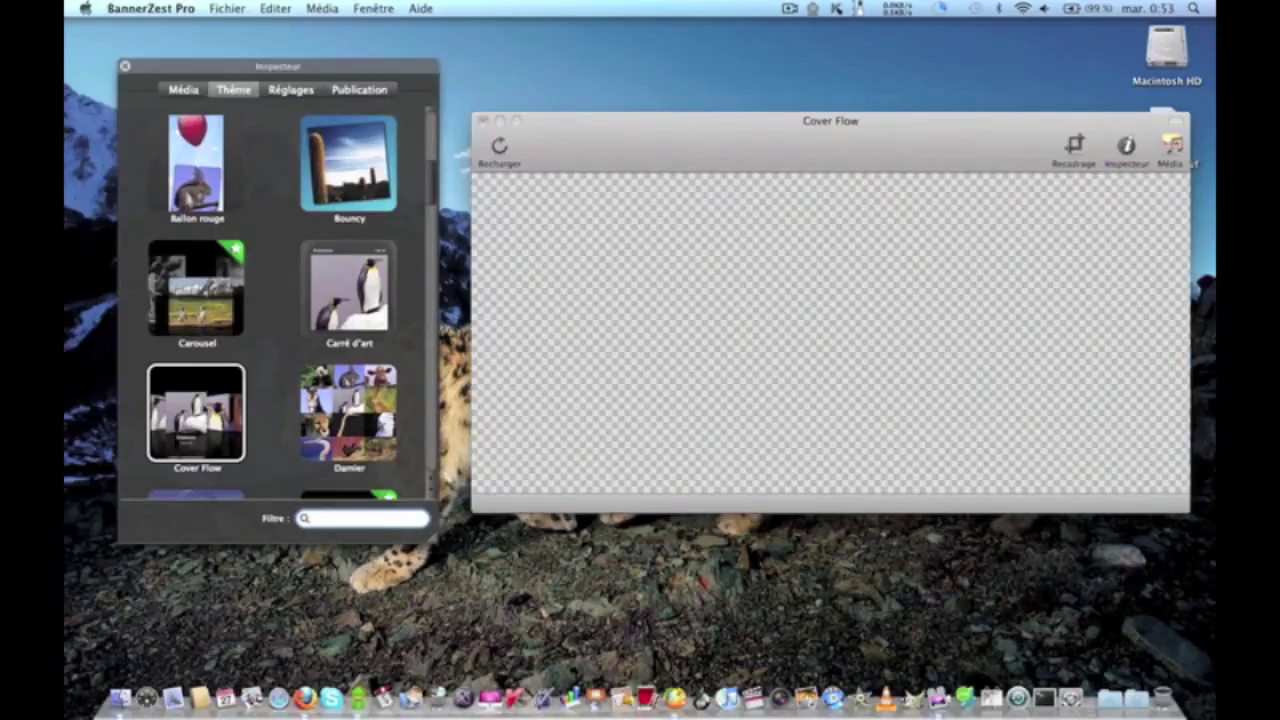
left_click(750, 494)
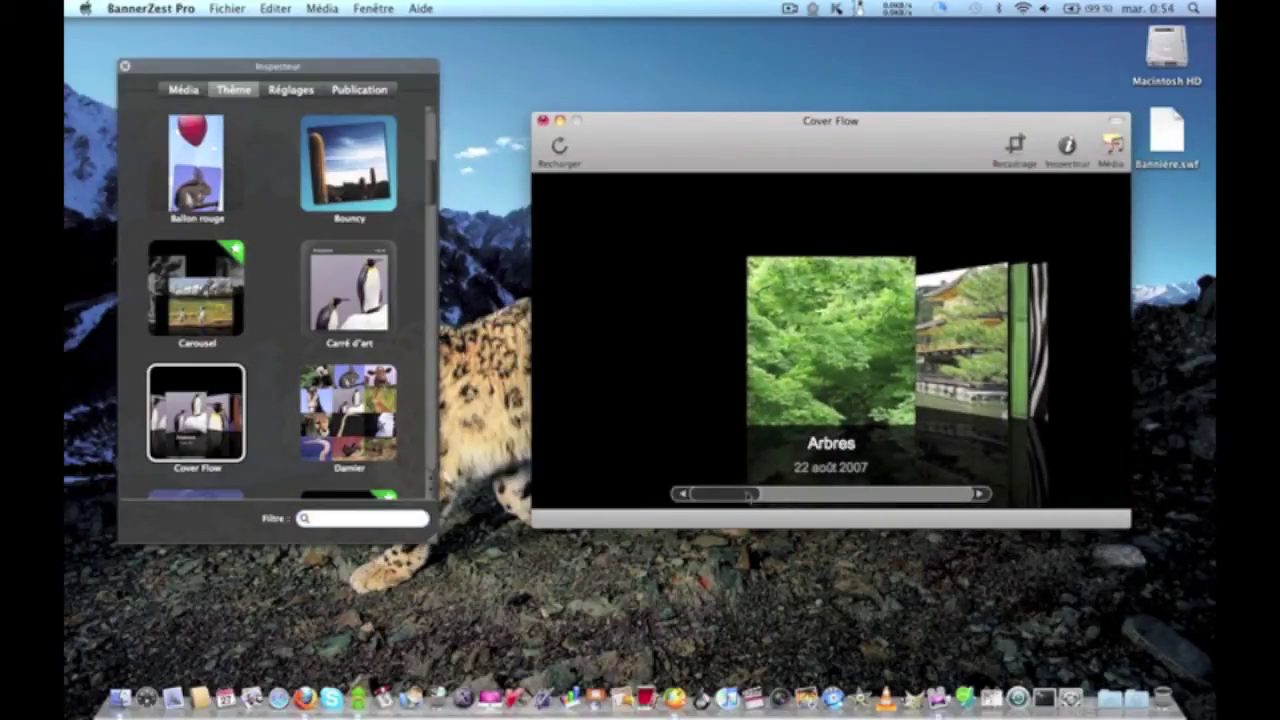
left_click_drag(766, 503, 720, 494)
Try the Explosion theme on the banner
scroll(282, 336, "down", 5)
scroll(282, 336, "down", 3)
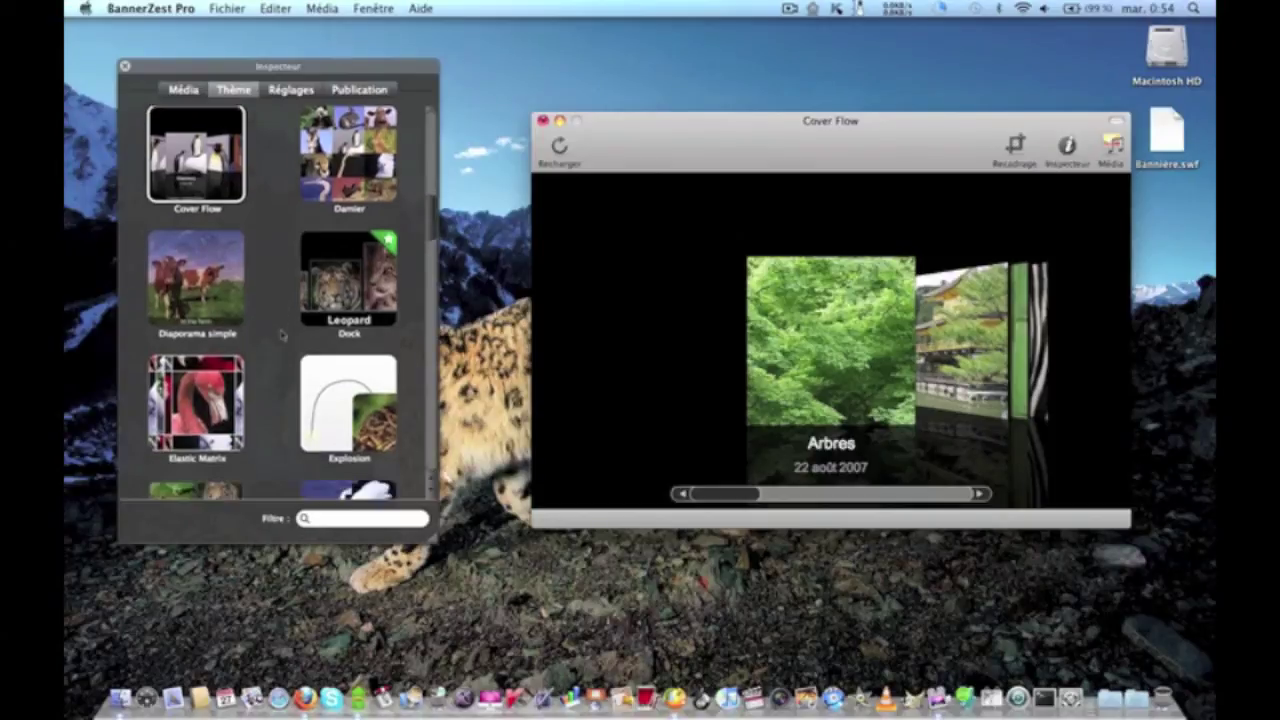
left_click(348, 296)
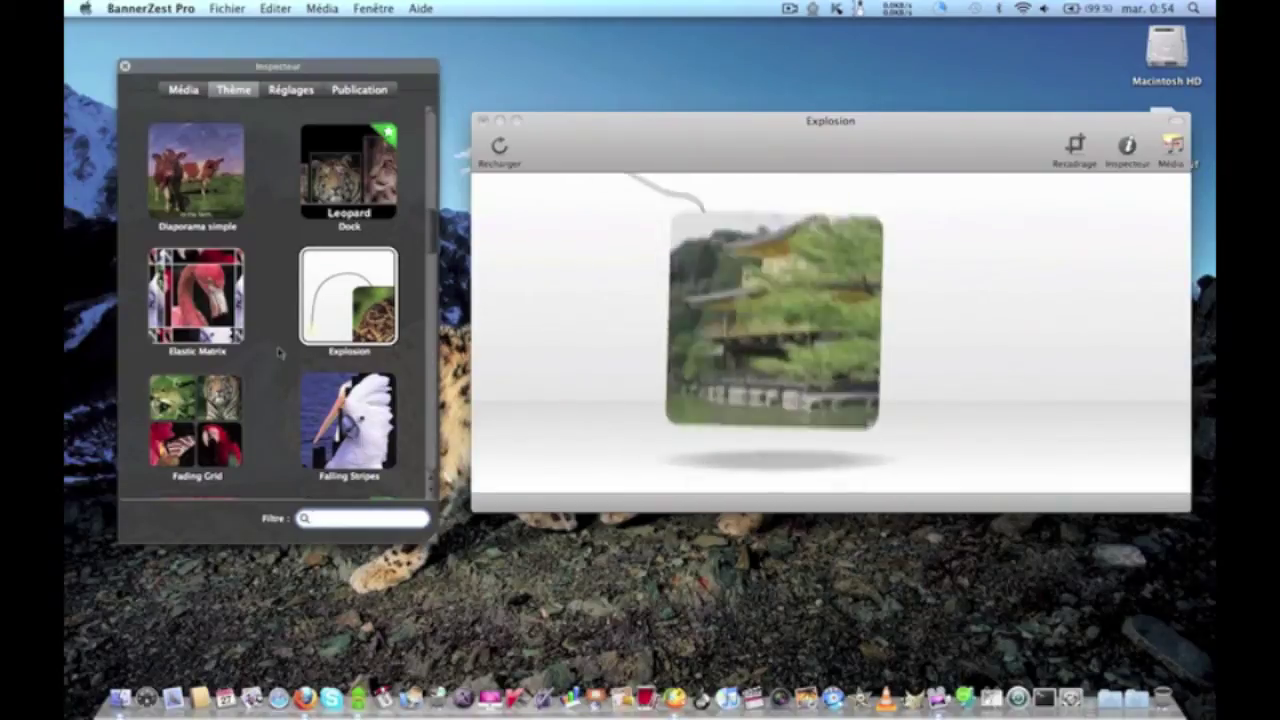
Apply the Flippy theme to the banner
scroll(279, 351, "down", 3)
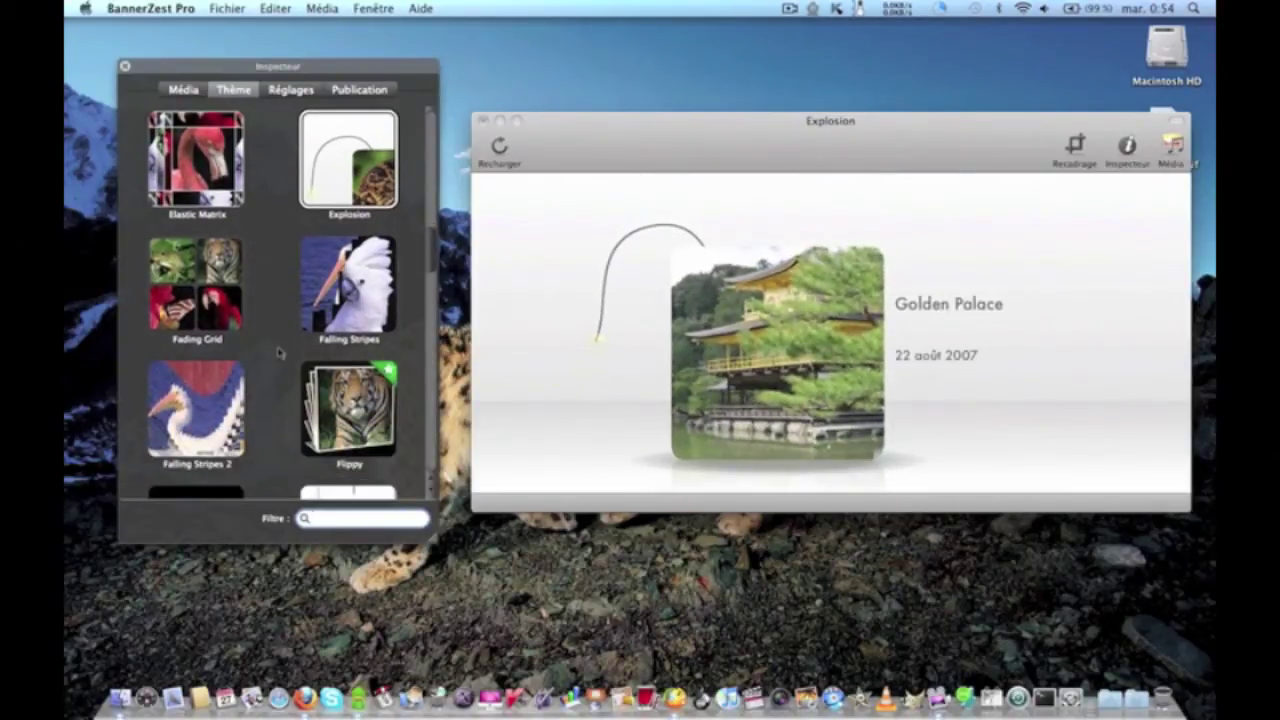
scroll(279, 351, "down", 5)
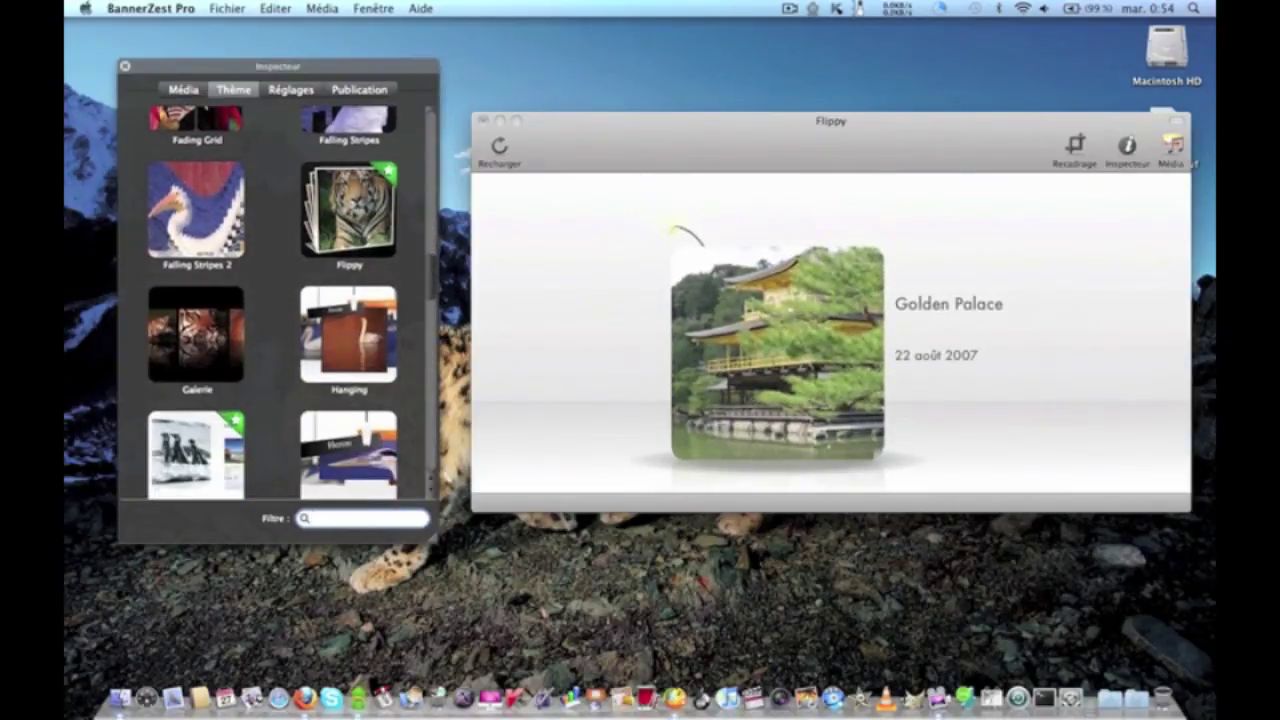
left_click(348, 210)
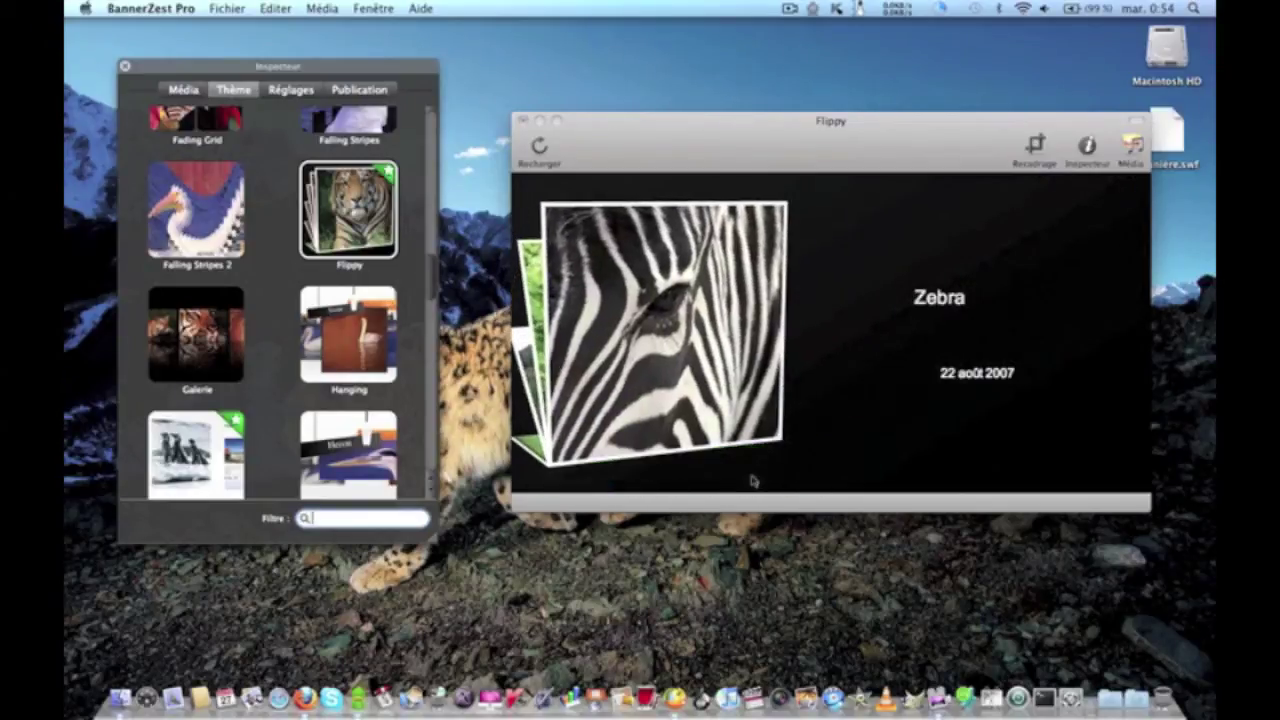
Try the Barre preset for the banner's loading screen and settle on Roue foncée
left_click(291, 90)
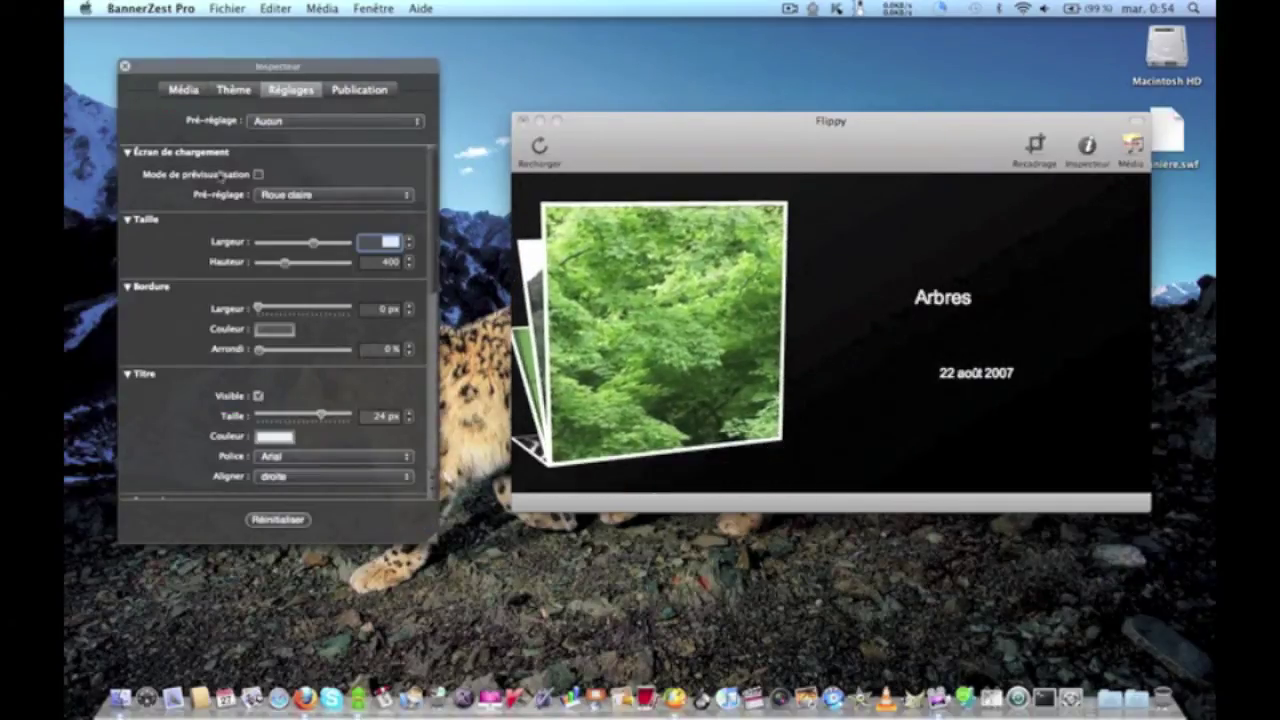
scroll(221, 174, "down", 10)
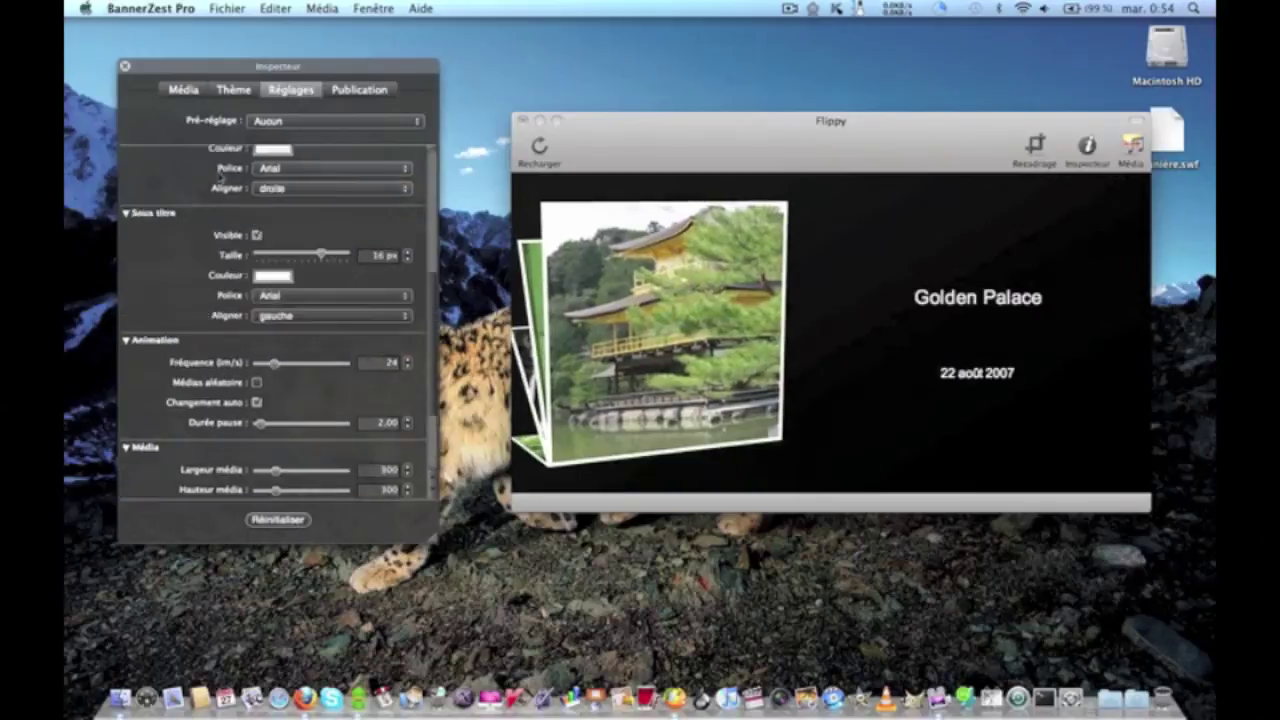
scroll(221, 175, "up", 8)
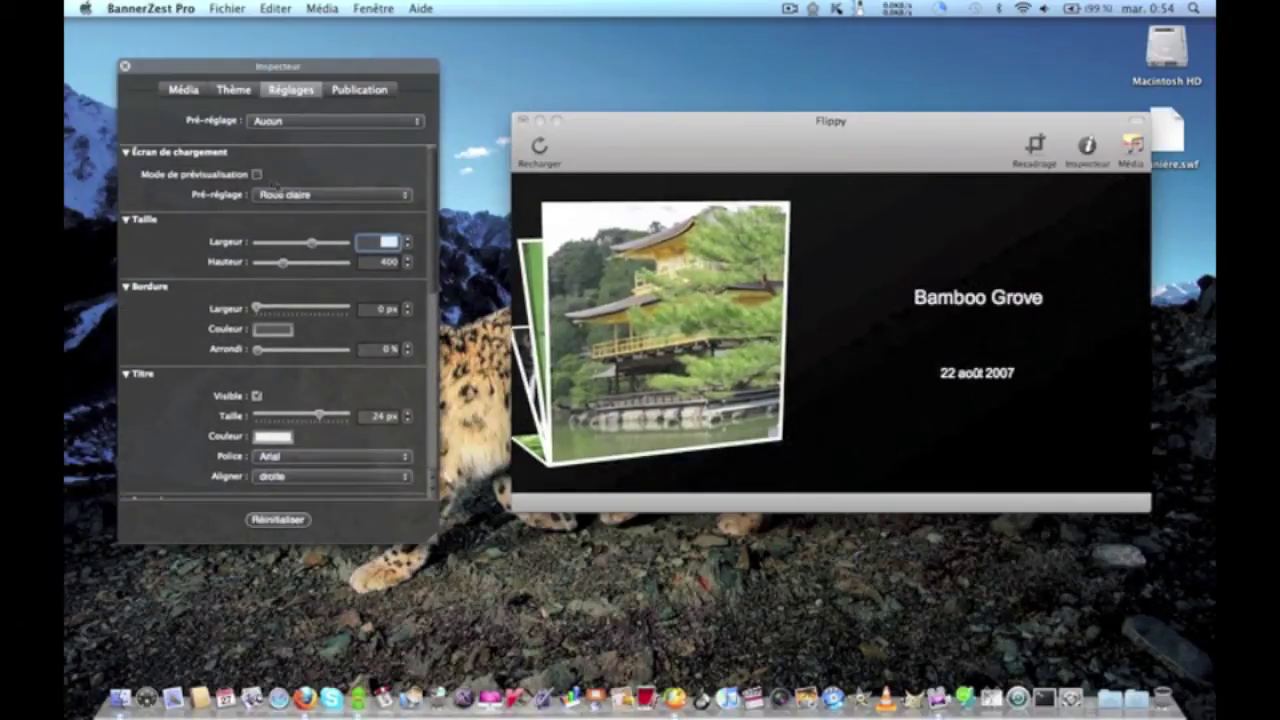
left_click(296, 196)
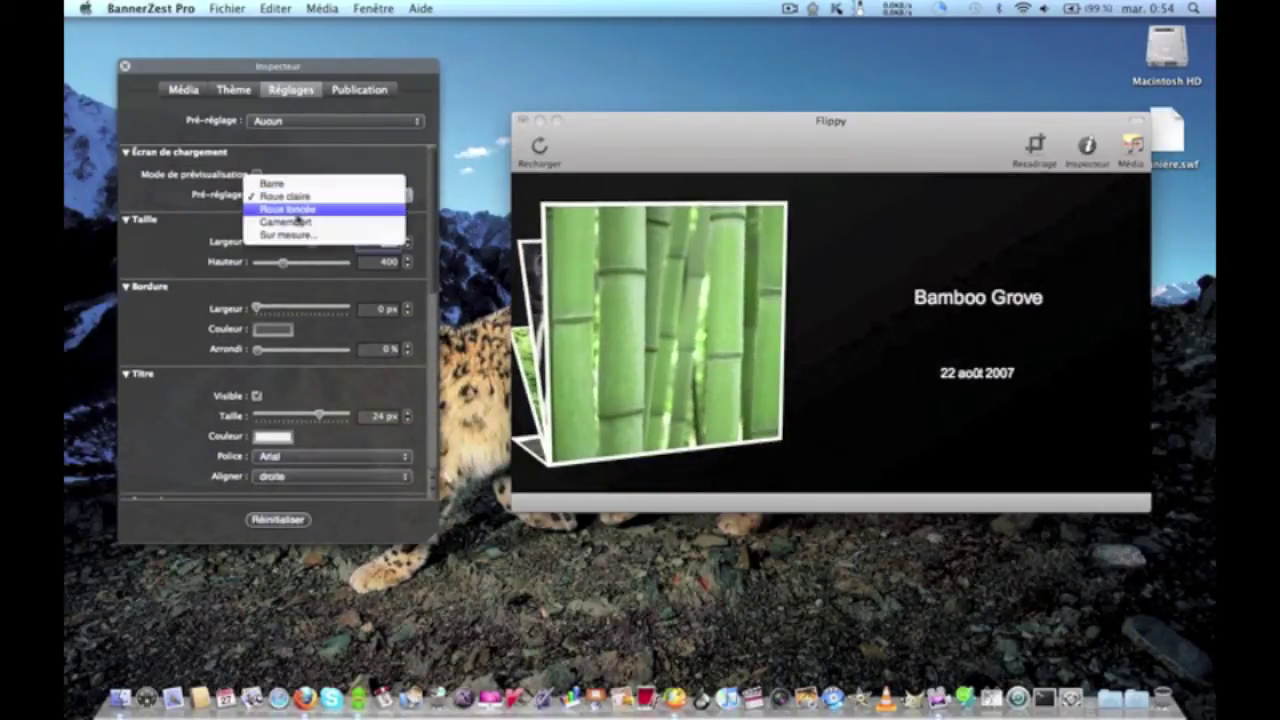
left_click(296, 182)
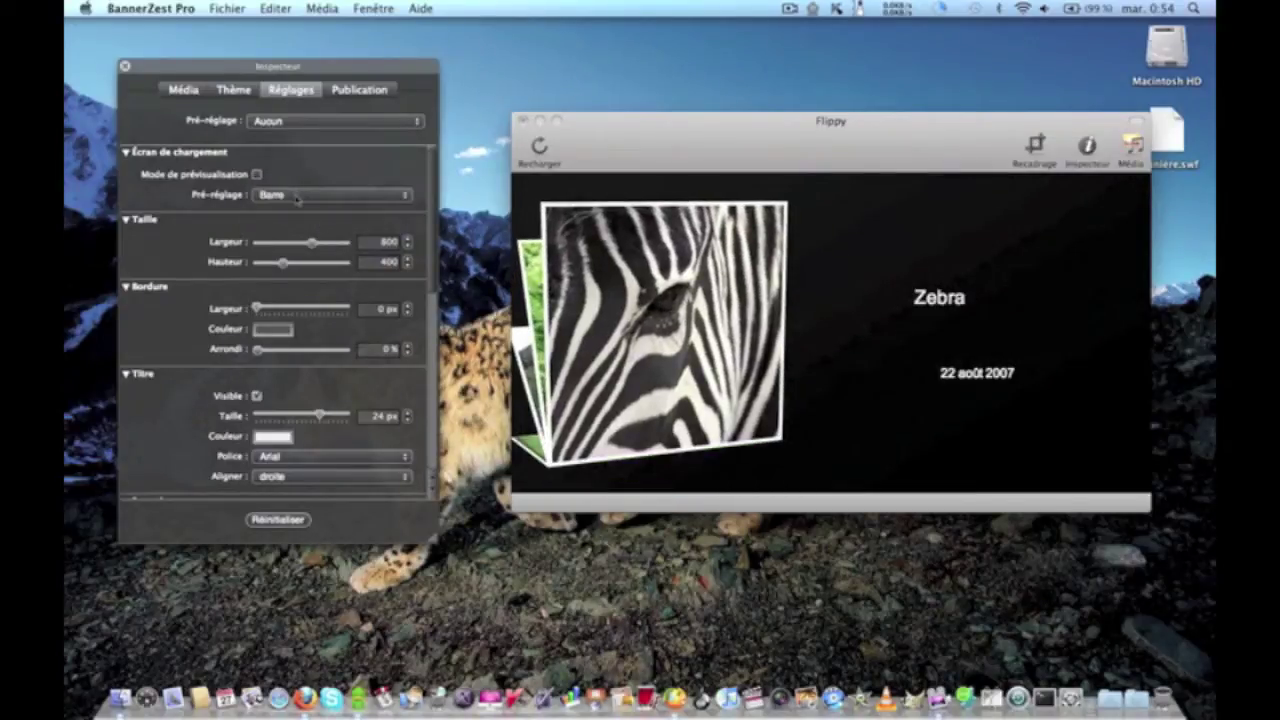
left_click(296, 196)
left_click(307, 226)
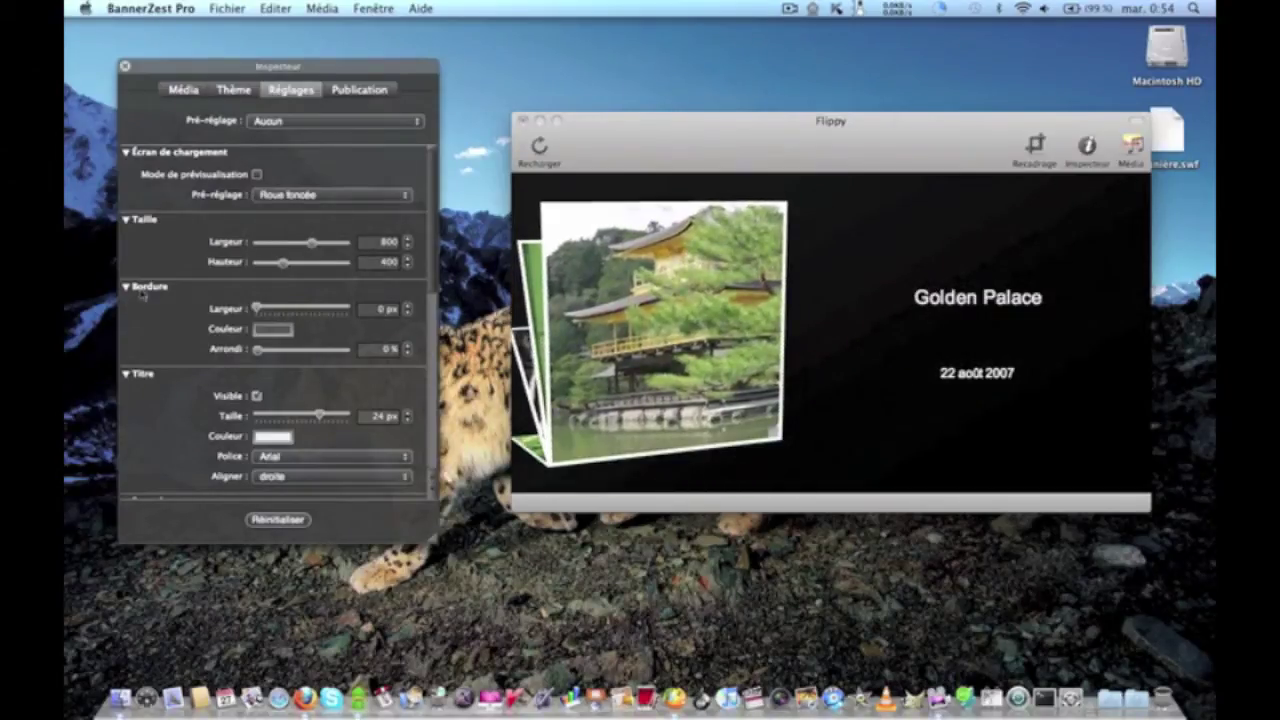
scroll(220, 315, "down", 2)
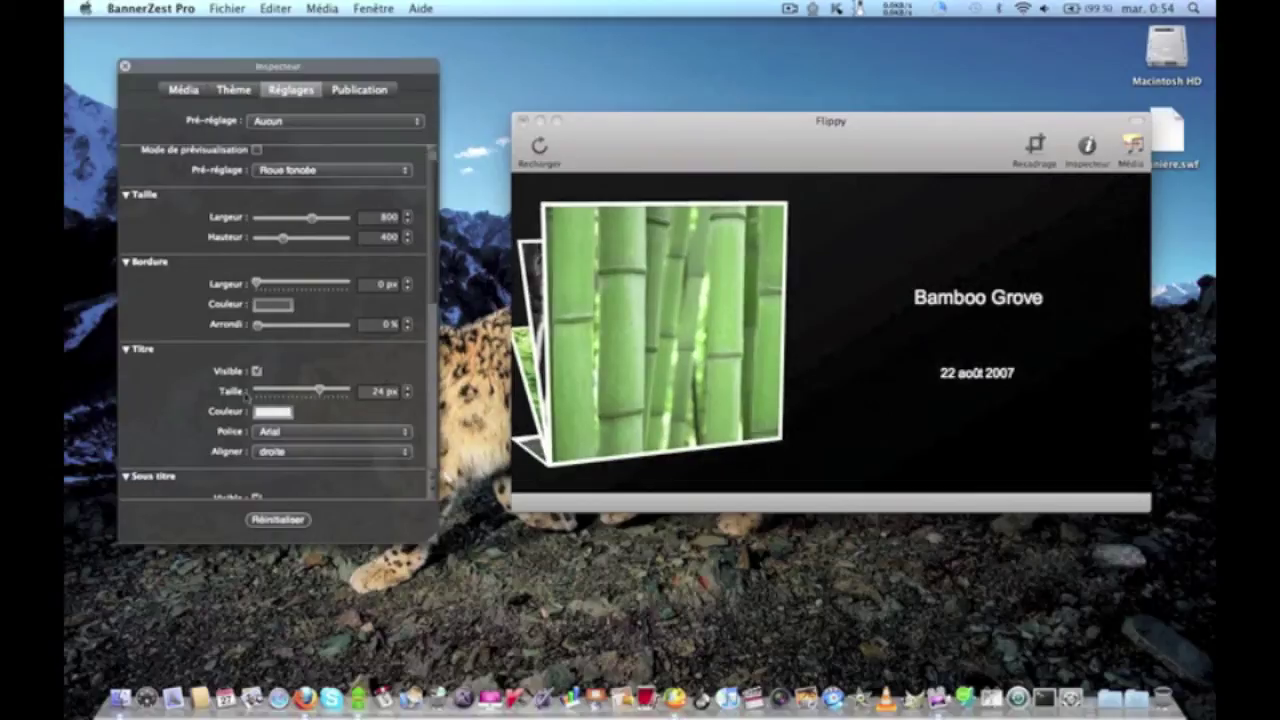
Align the banner's title text to gauche
scroll(247, 396, "down", 10)
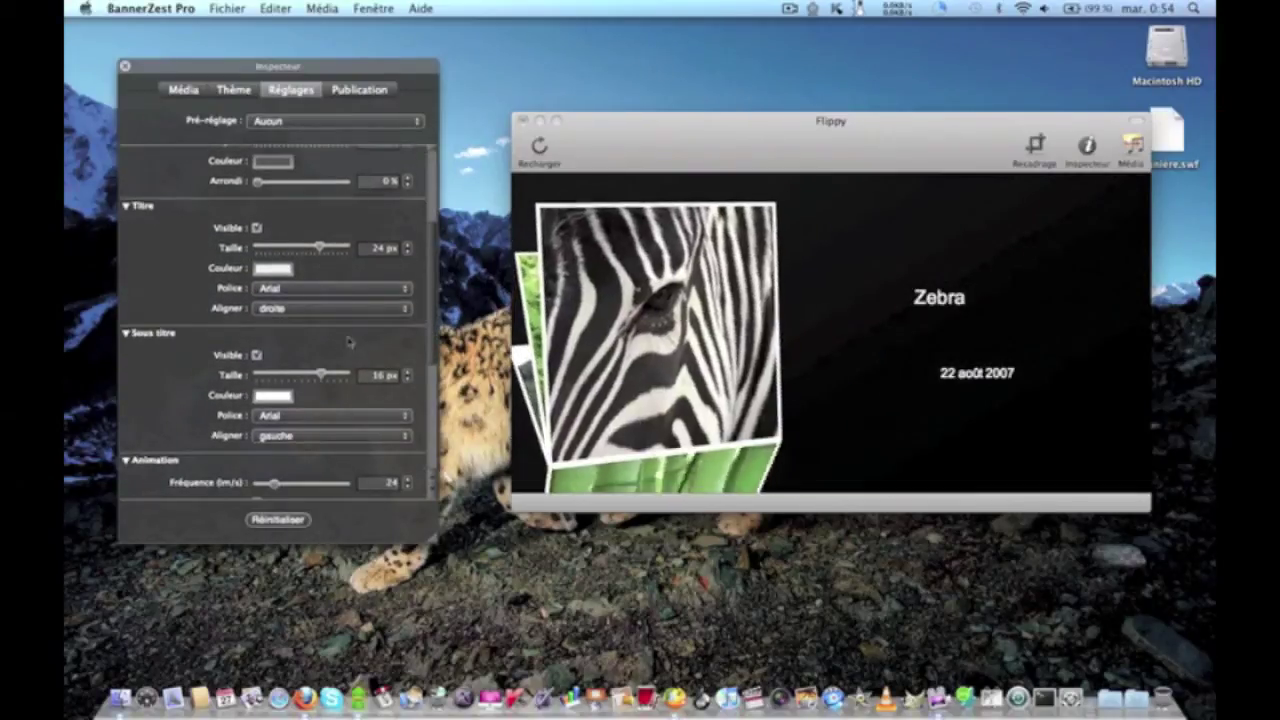
left_click(330, 308)
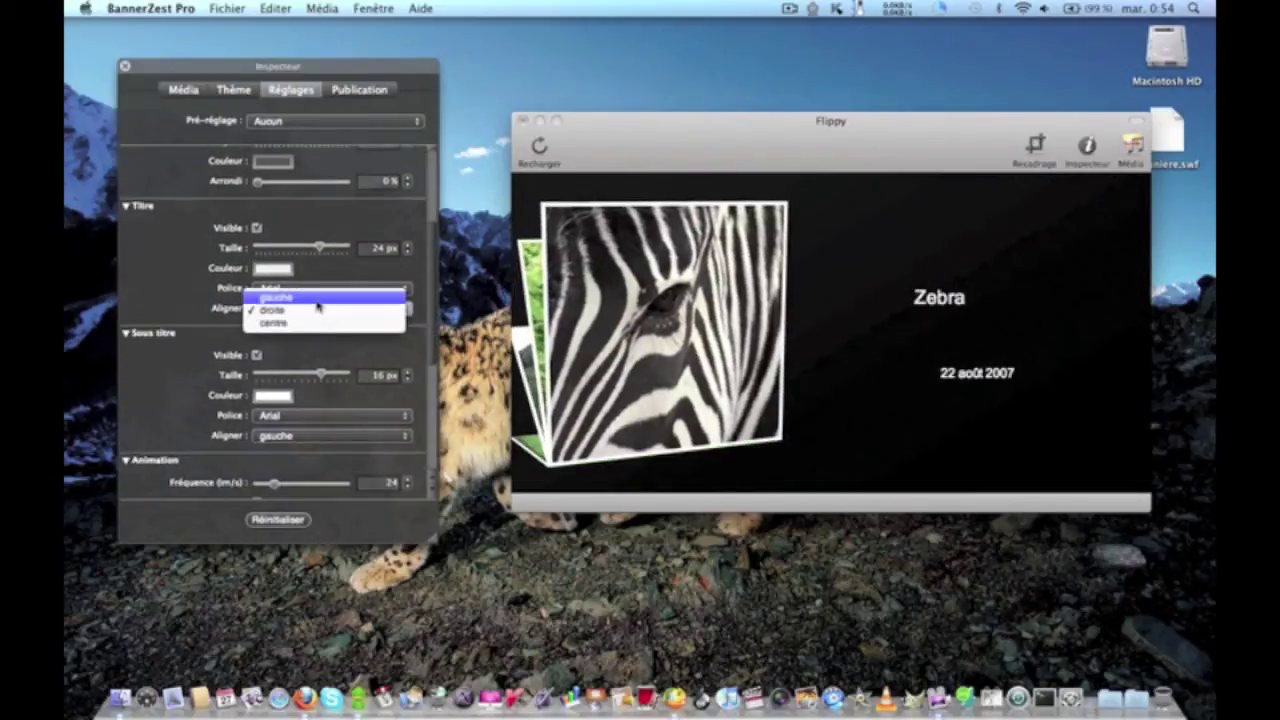
left_click(317, 300)
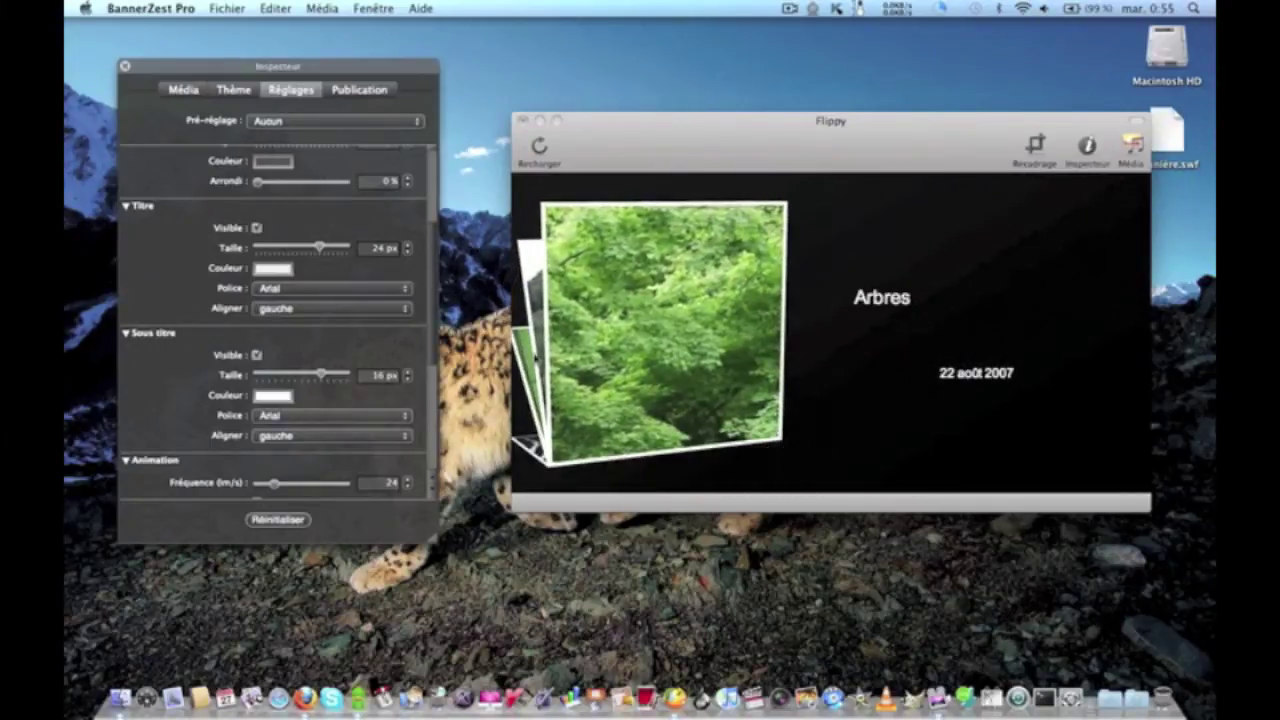
Review the animation, media, page layout, image container and background settings of the Flippy theme
scroll(265, 380, "down", 8)
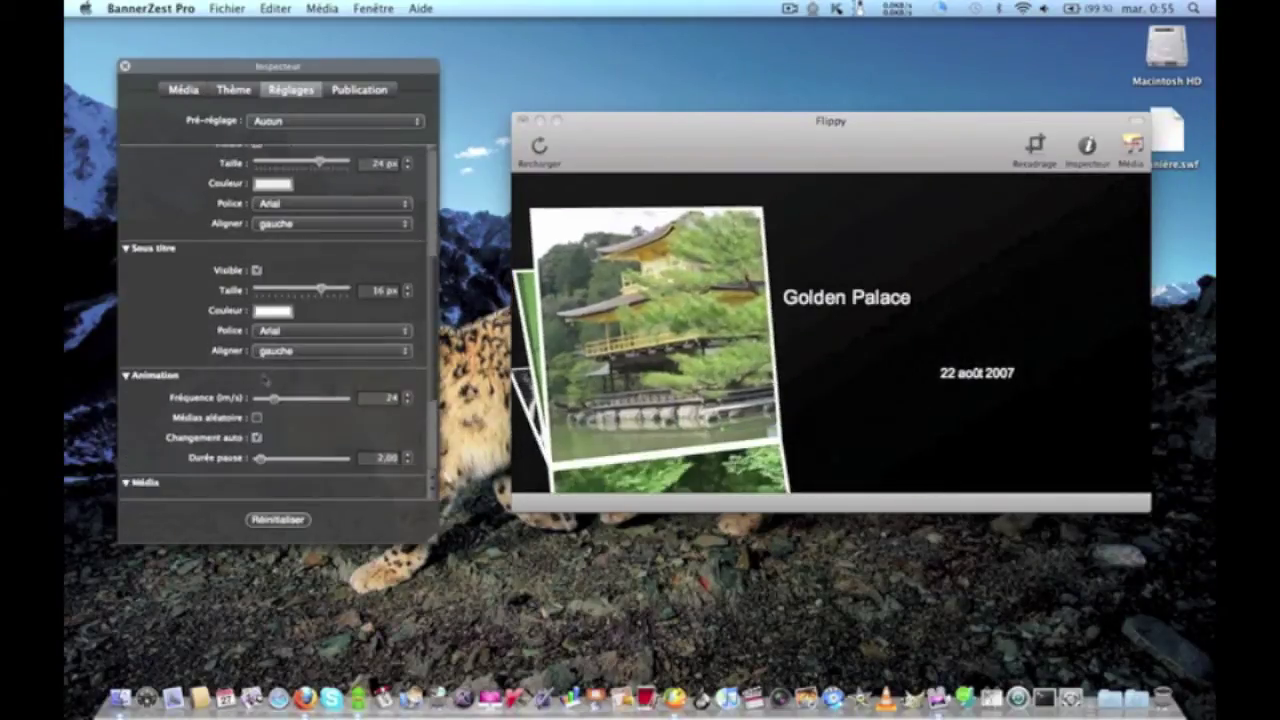
scroll(257, 412, "down", 8)
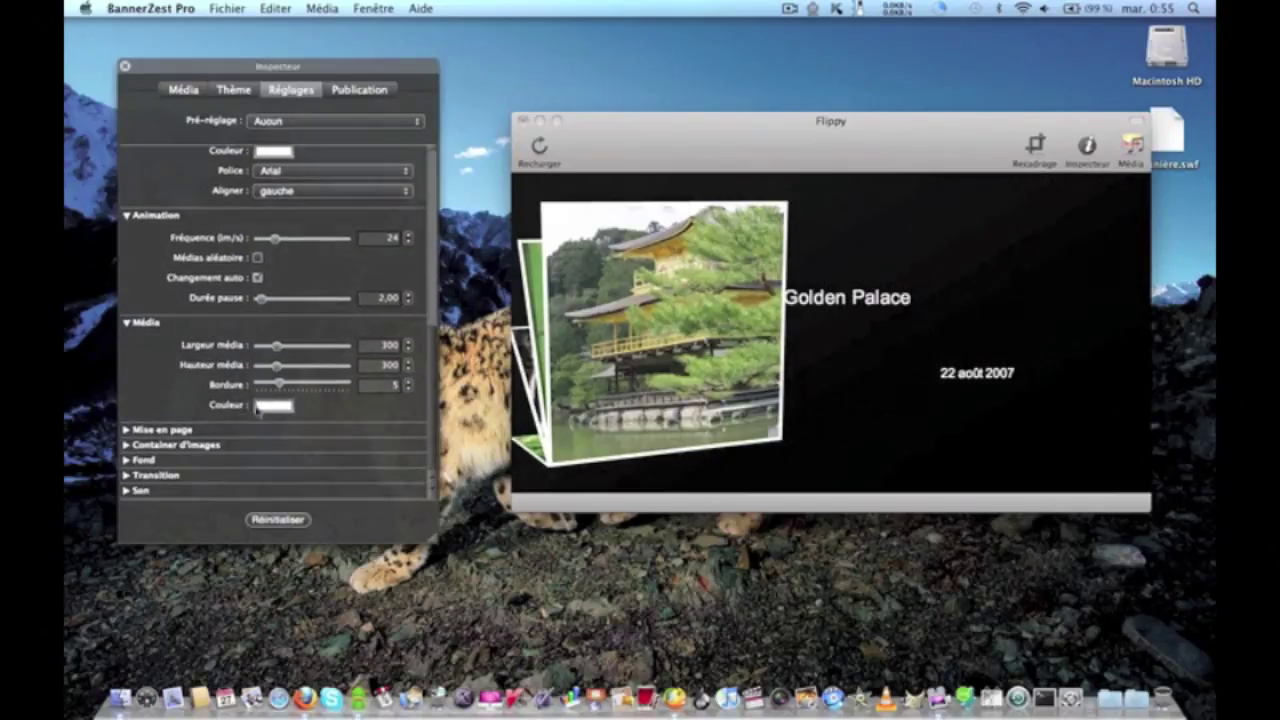
left_click(130, 430)
scroll(136, 437, "down", 8)
left_click(127, 444)
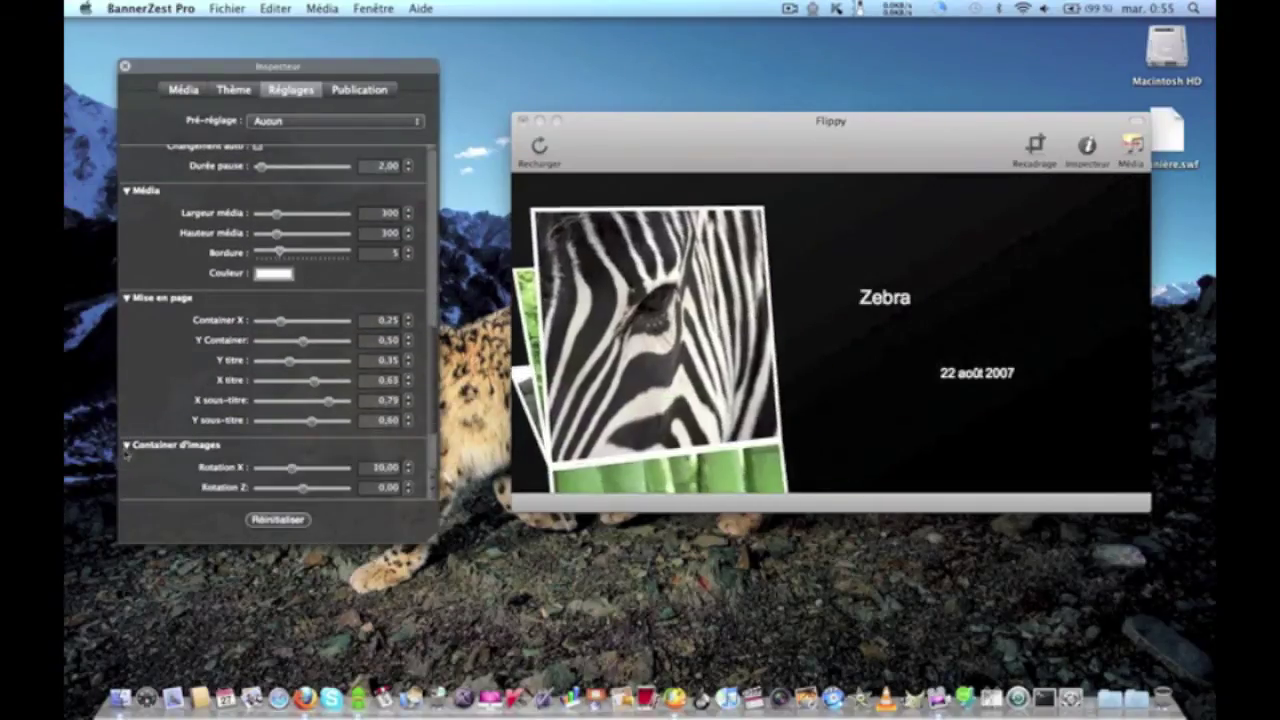
scroll(130, 450, "down", 7)
left_click(127, 459)
scroll(140, 440, "down", 6)
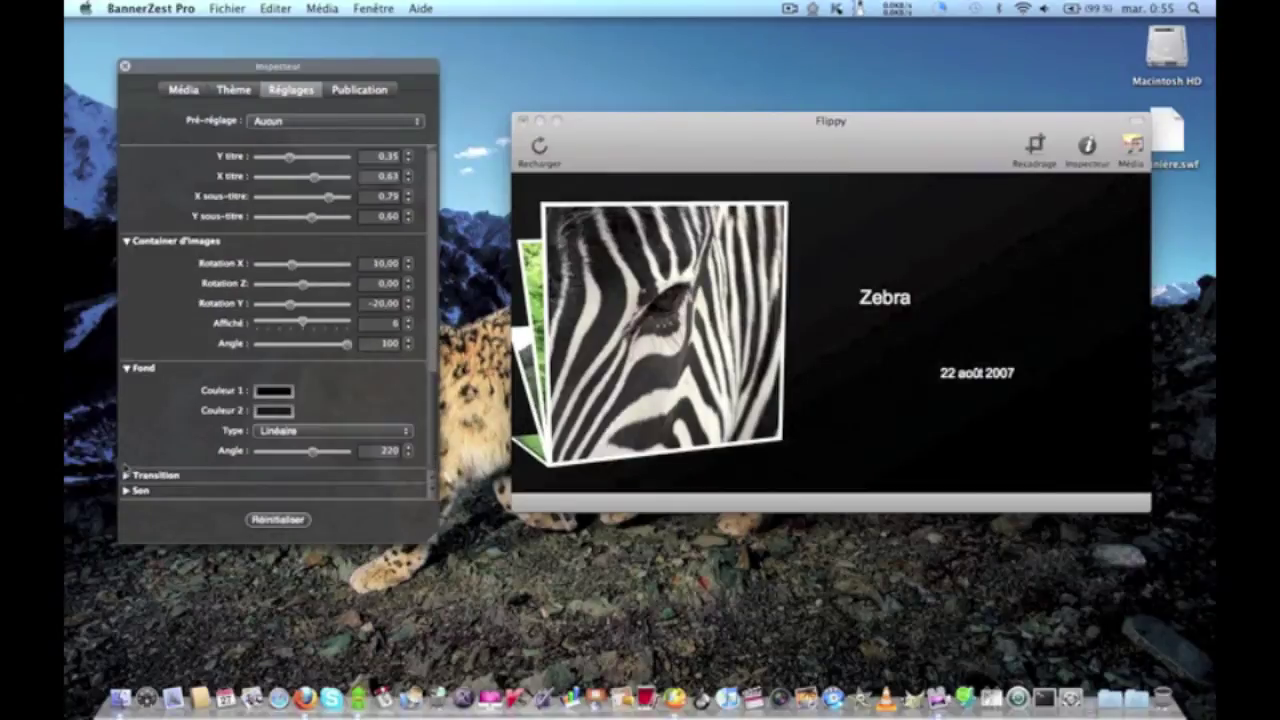
Change the first background gradient colour to a bright yellow-green
left_click(289, 394)
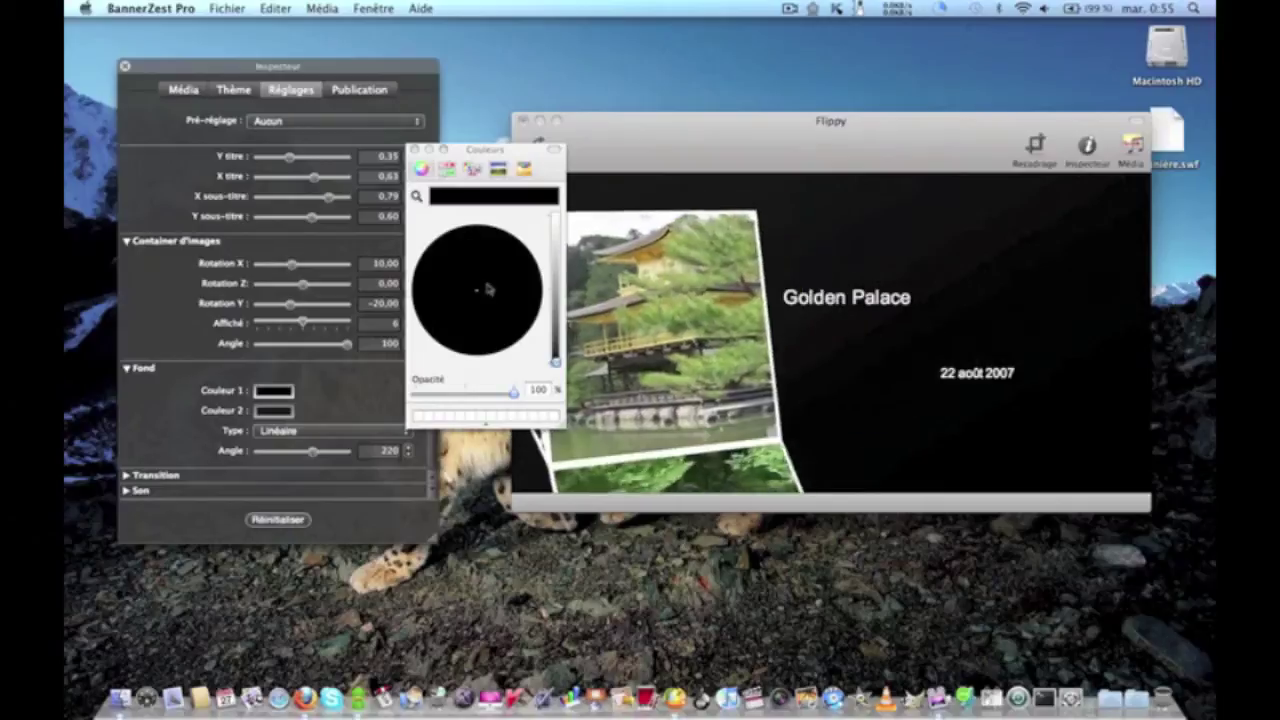
left_click(508, 240)
left_click(556, 236)
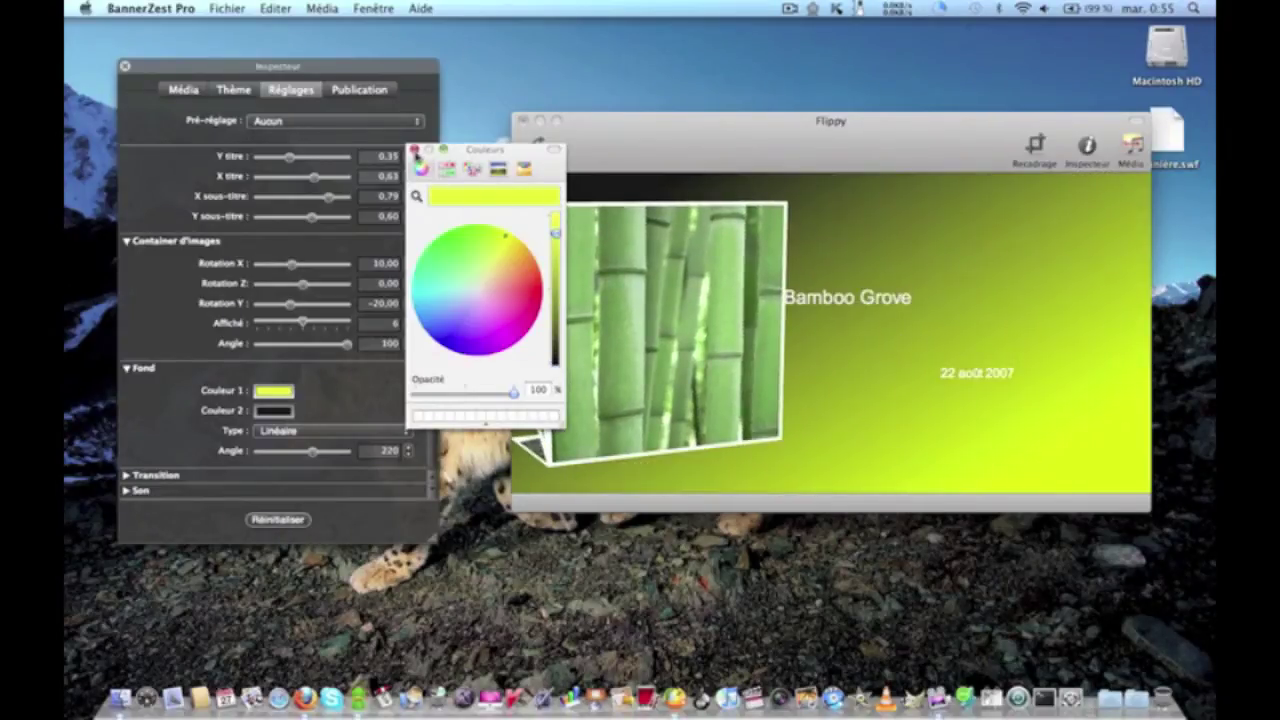
left_click(415, 149)
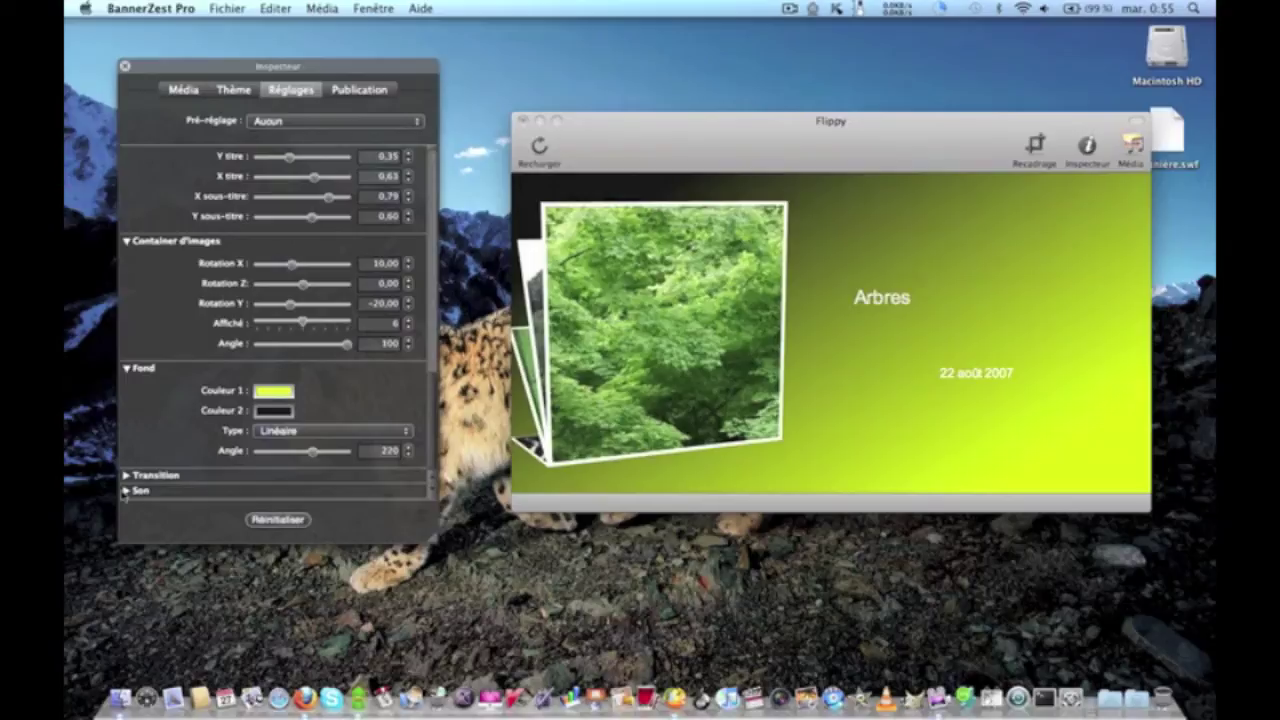
Look through the audio panel and playback button options in the banner's remaining settings
scroll(279, 378, "down", 10)
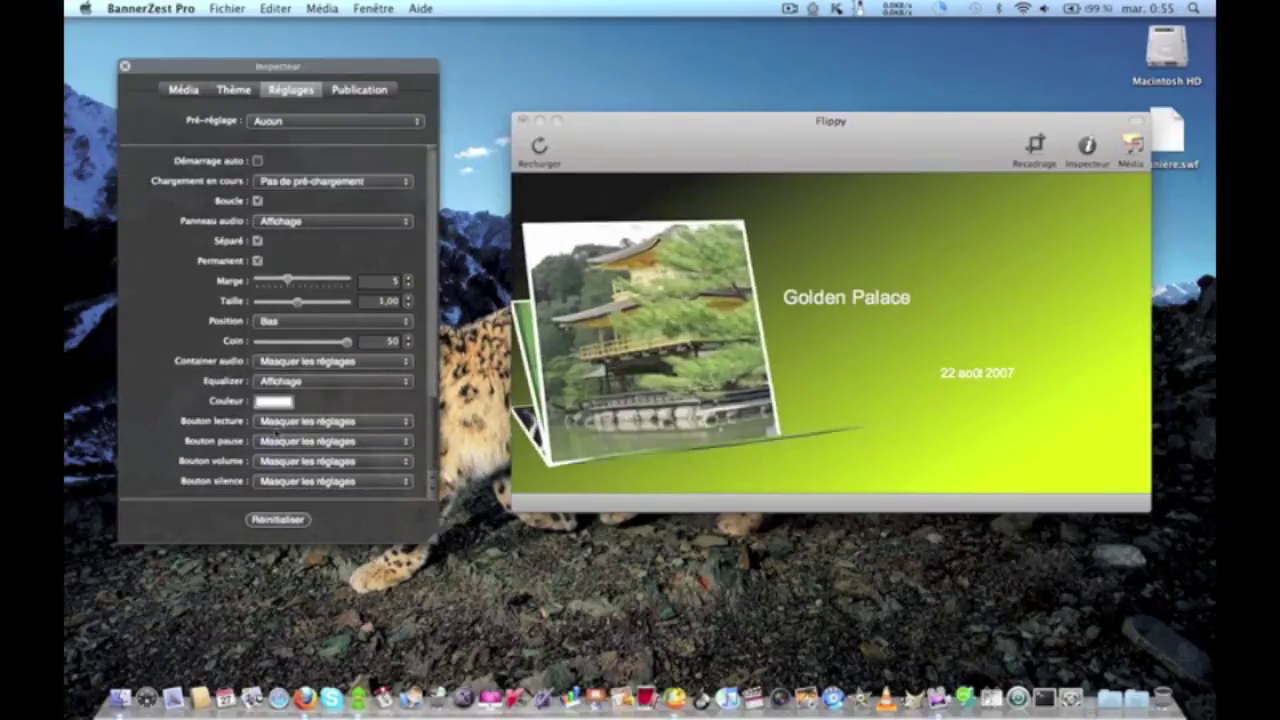
scroll(293, 336, "up", 10)
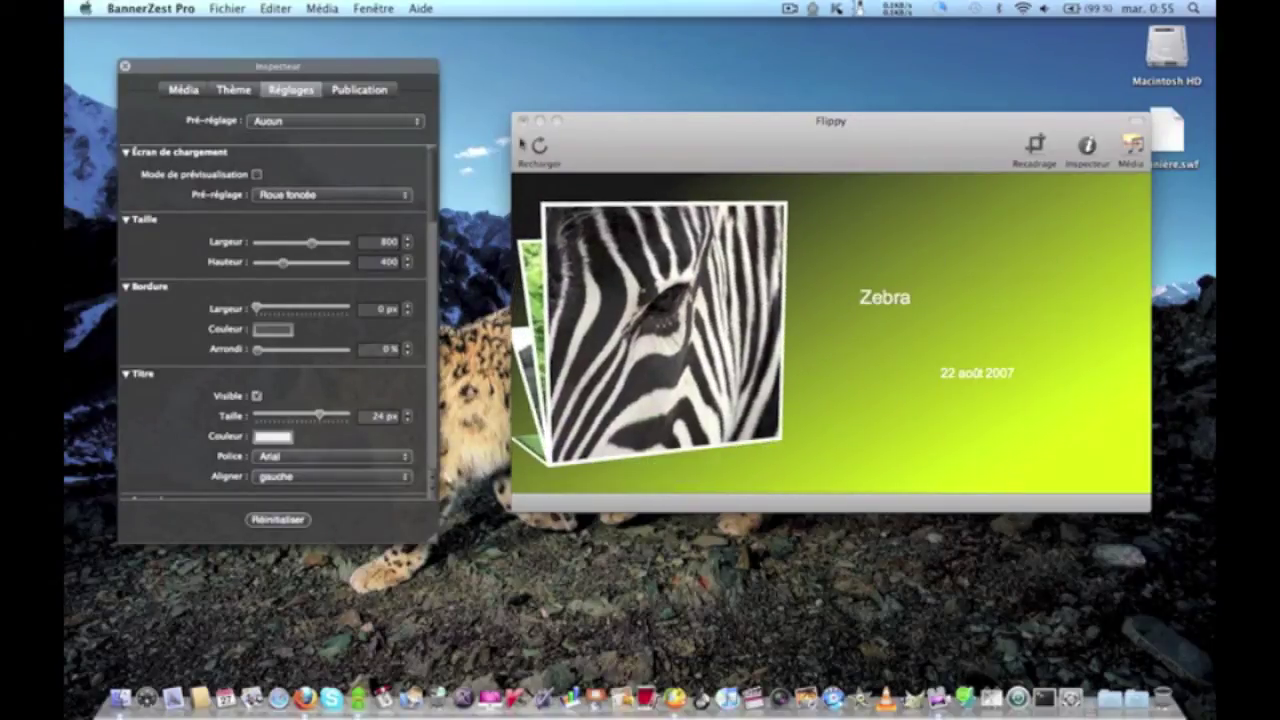
Try server publishing with a blank FTP server entry in the server list, and return the publishing location to the local folder
left_click(371, 90)
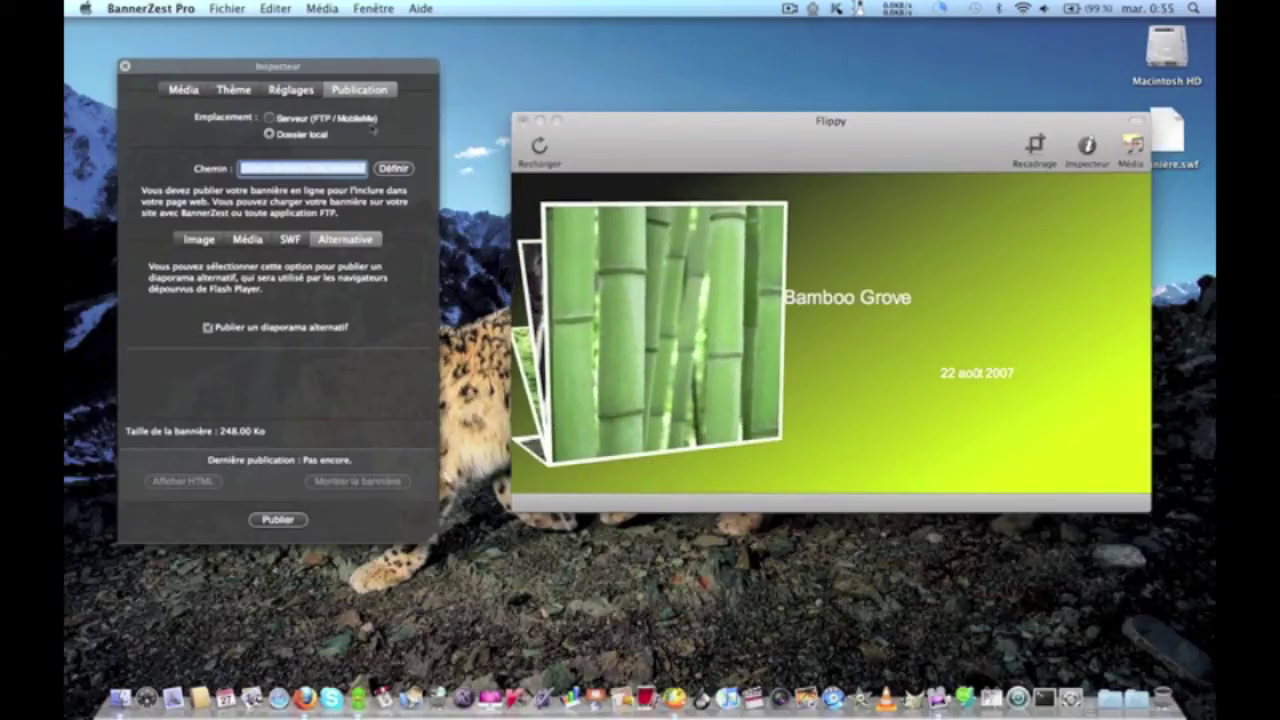
left_click(269, 118)
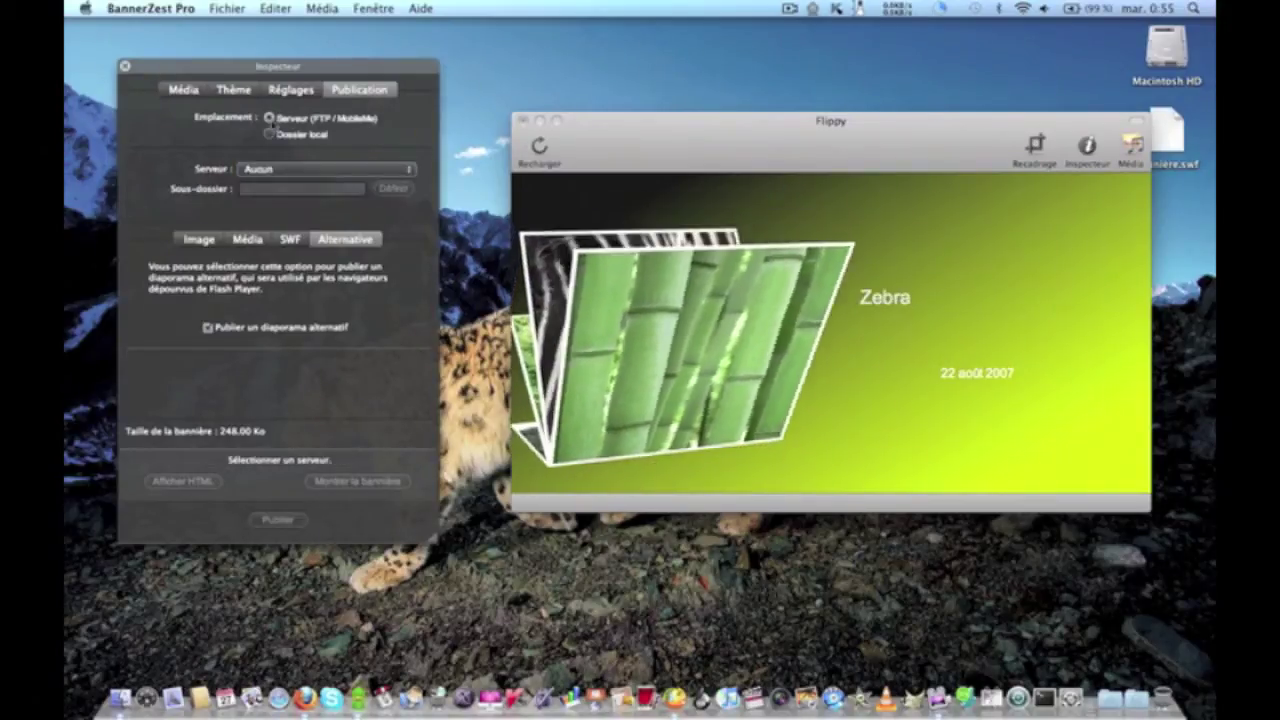
left_click(300, 171)
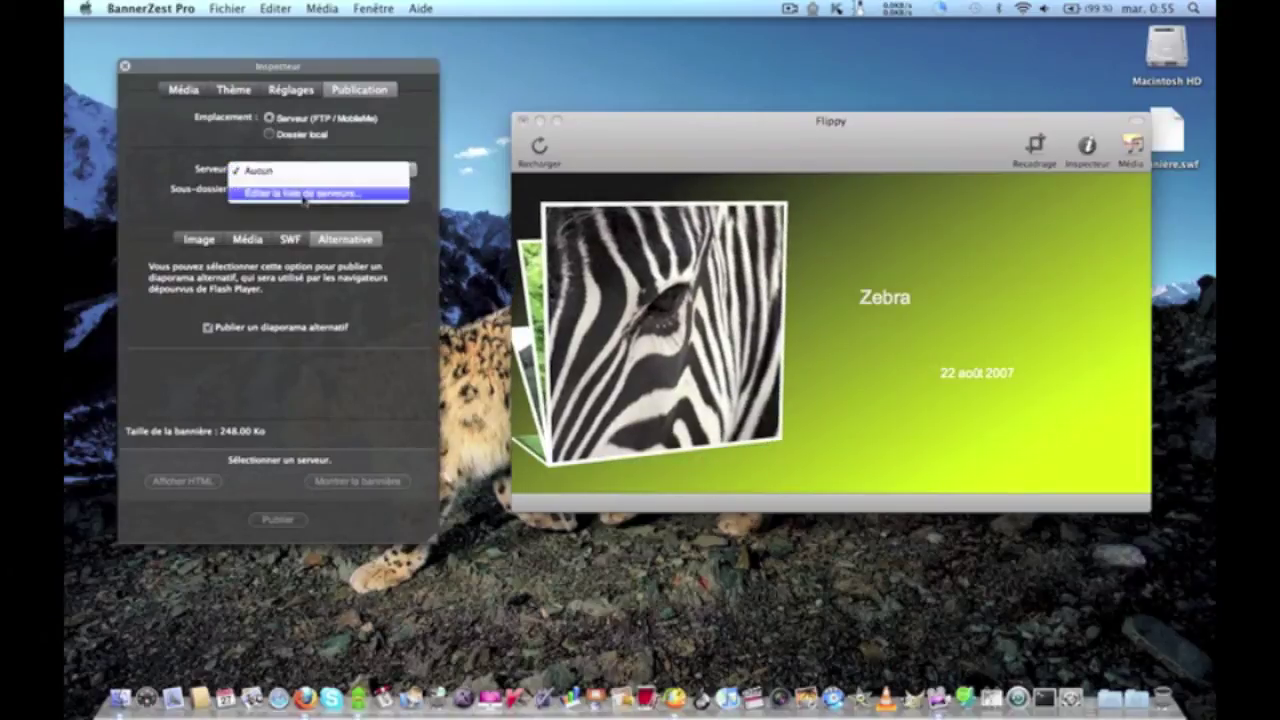
left_click(304, 194)
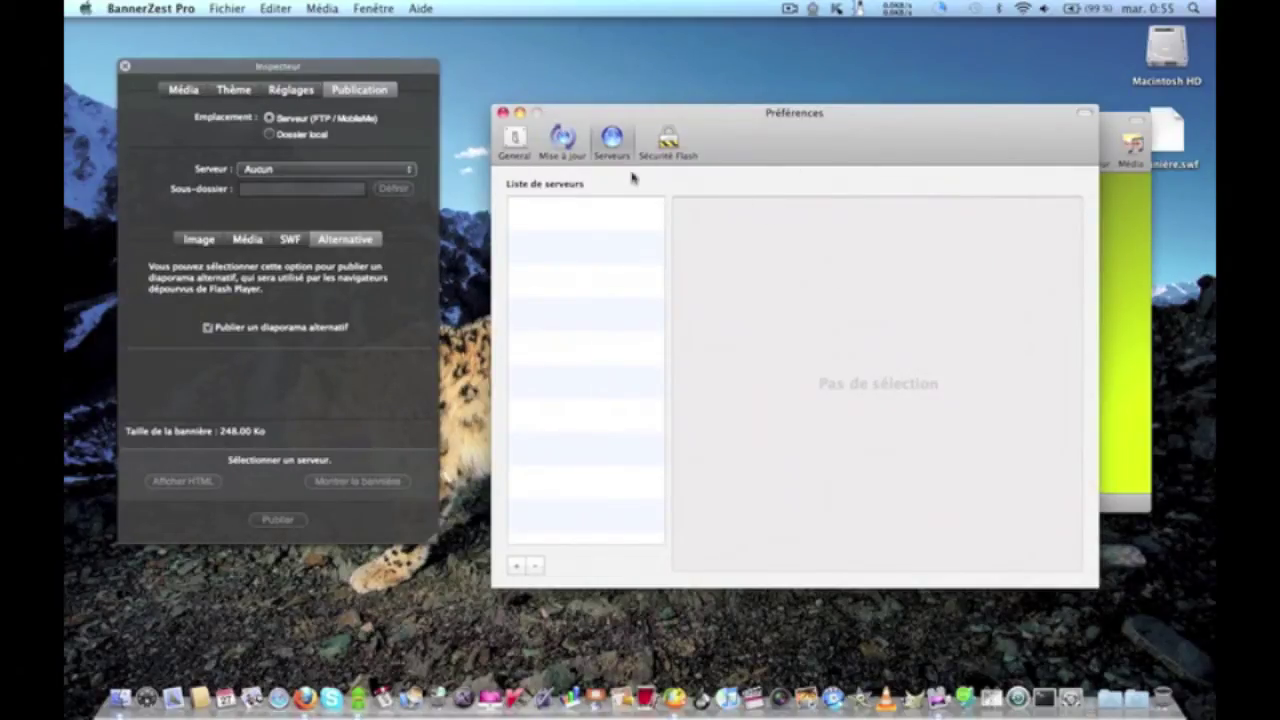
left_click(515, 566)
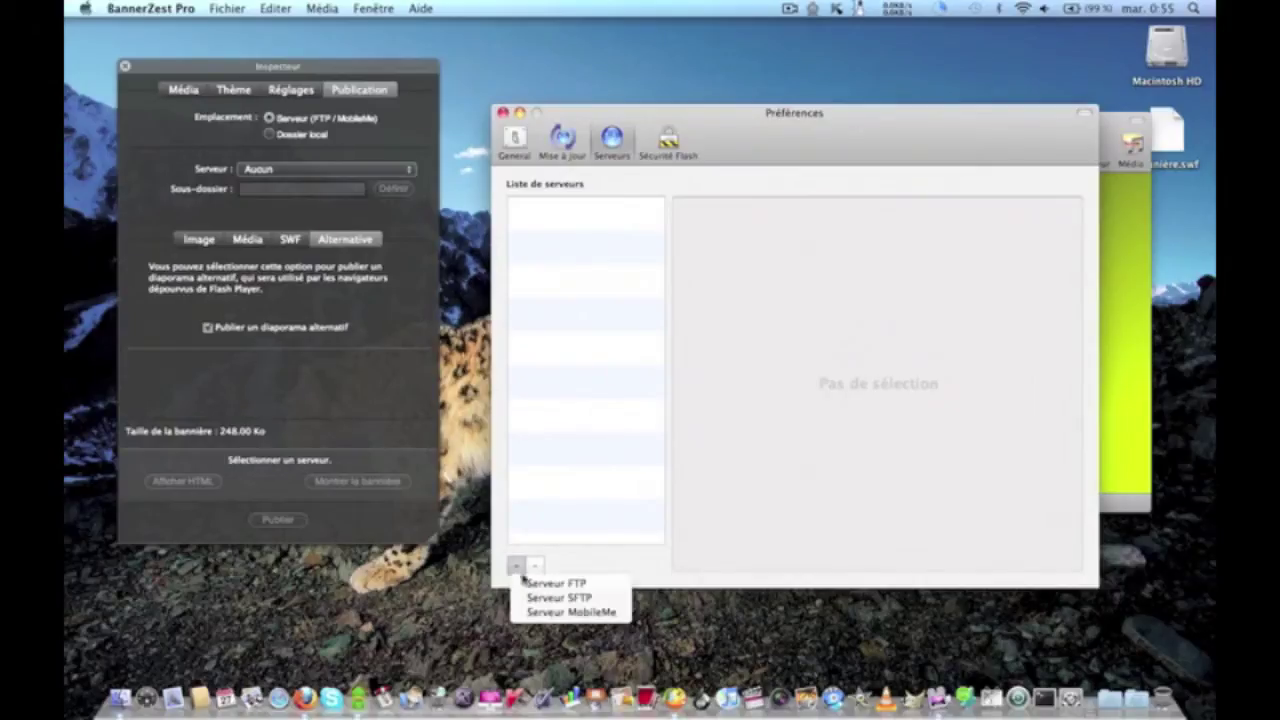
left_click(550, 583)
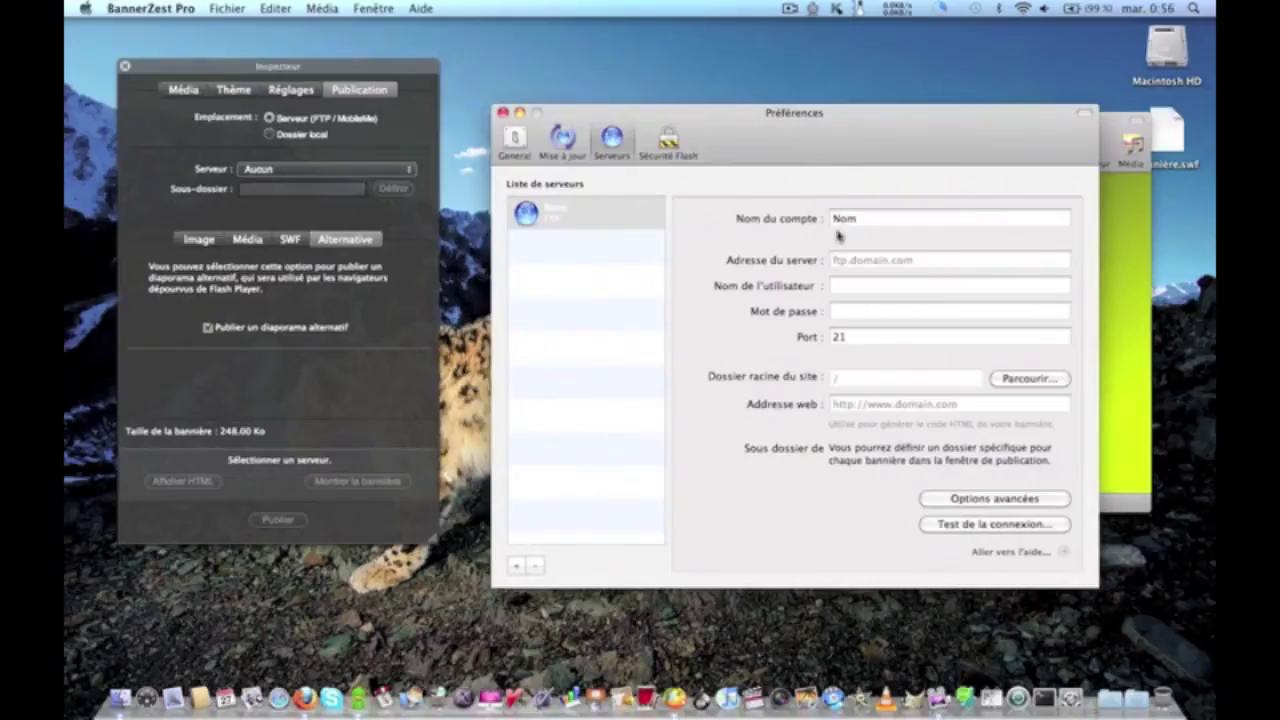
left_click(504, 113)
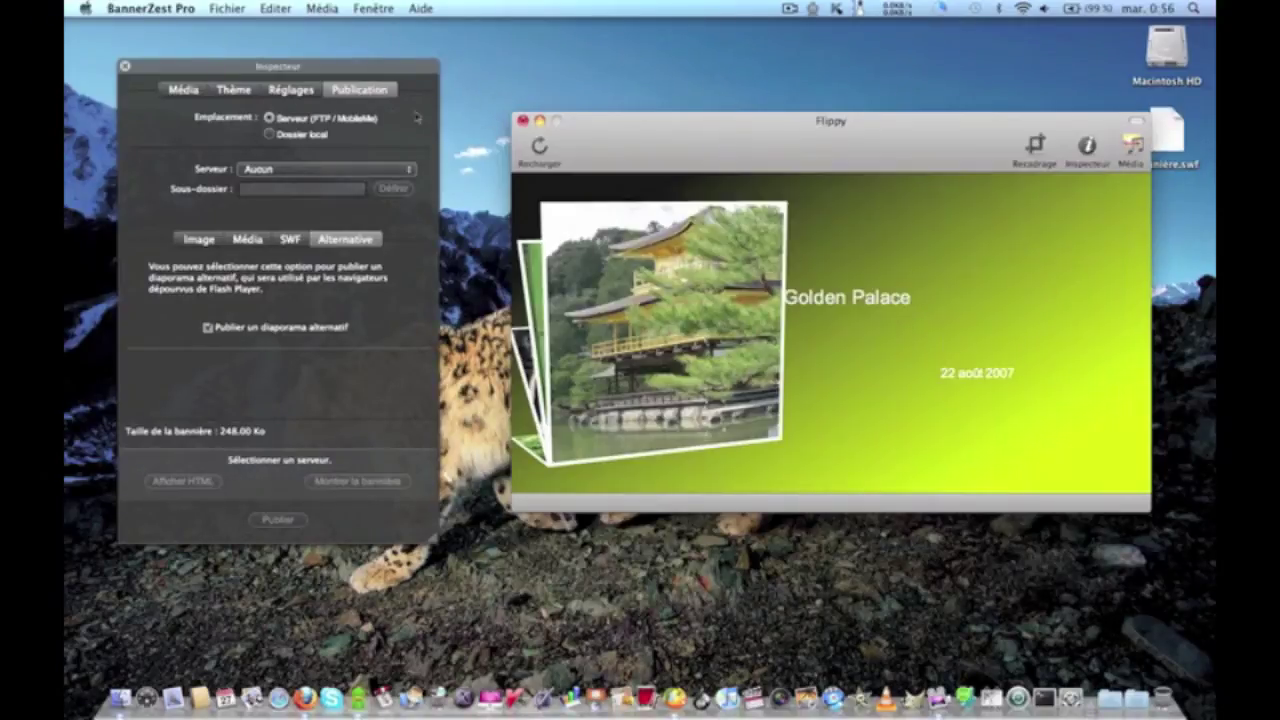
left_click(316, 135)
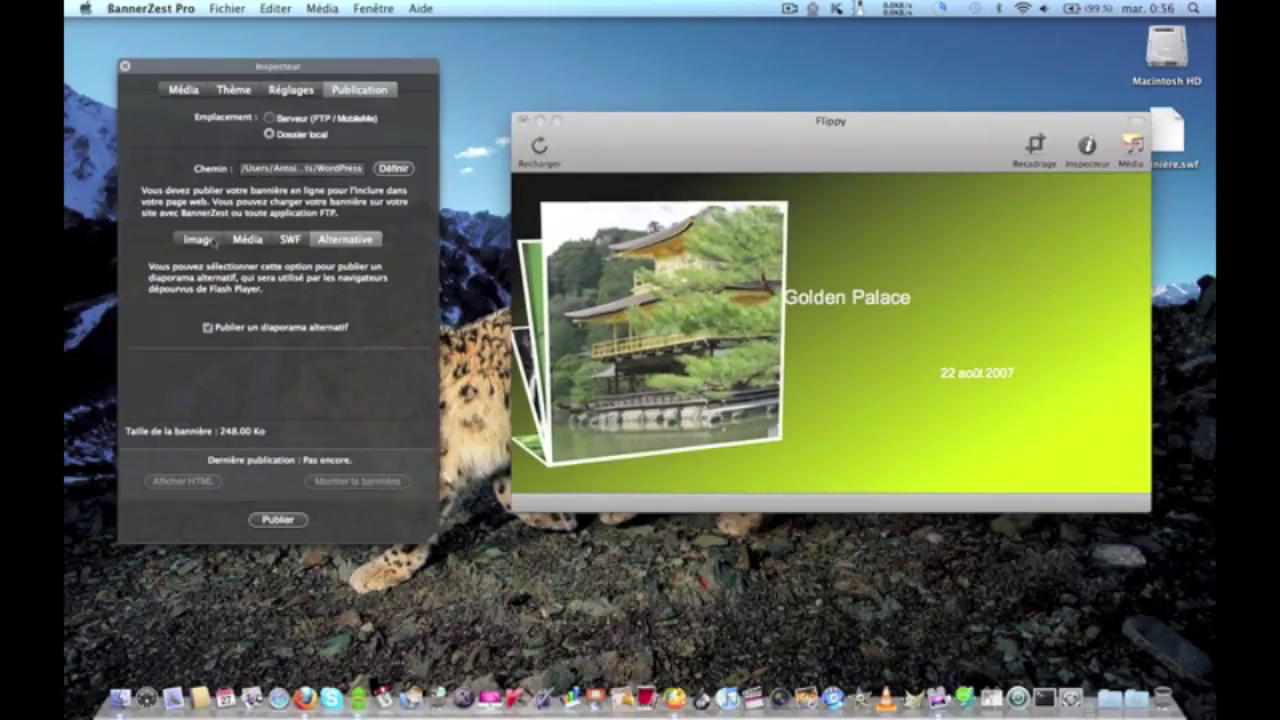
Raise the published image quality to Optimale
left_click(210, 240)
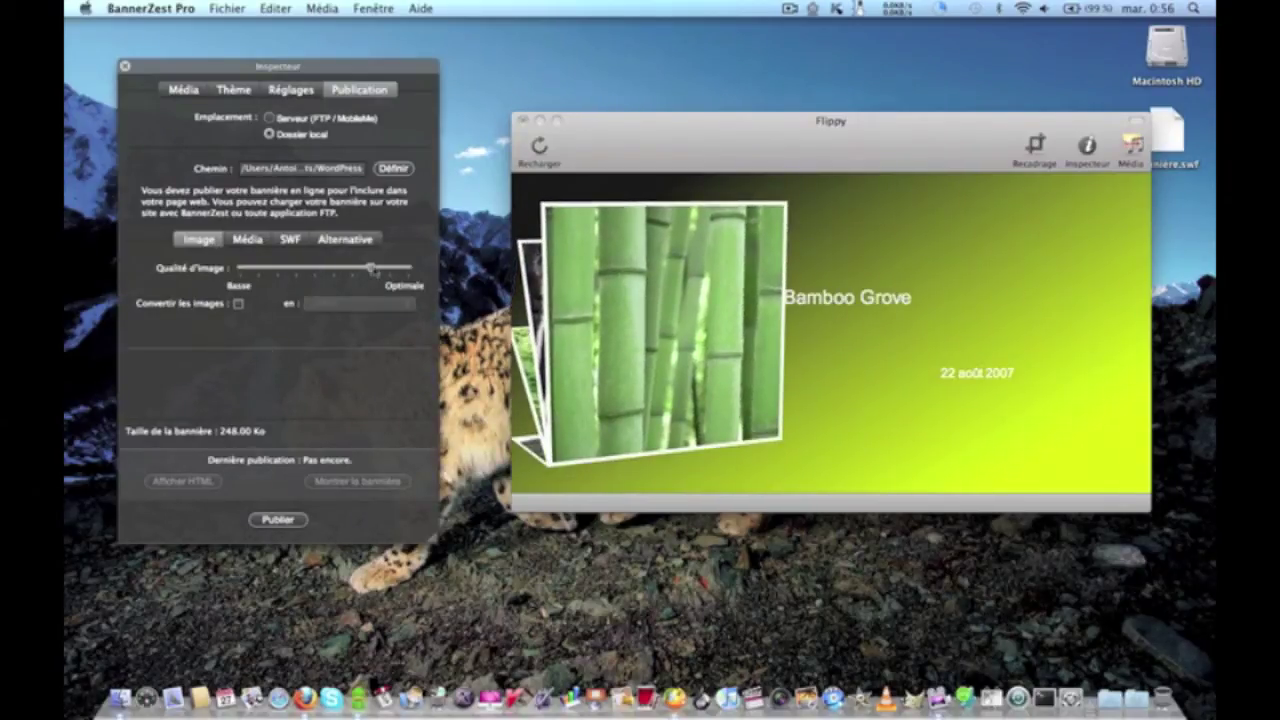
left_click_drag(371, 268, 408, 270)
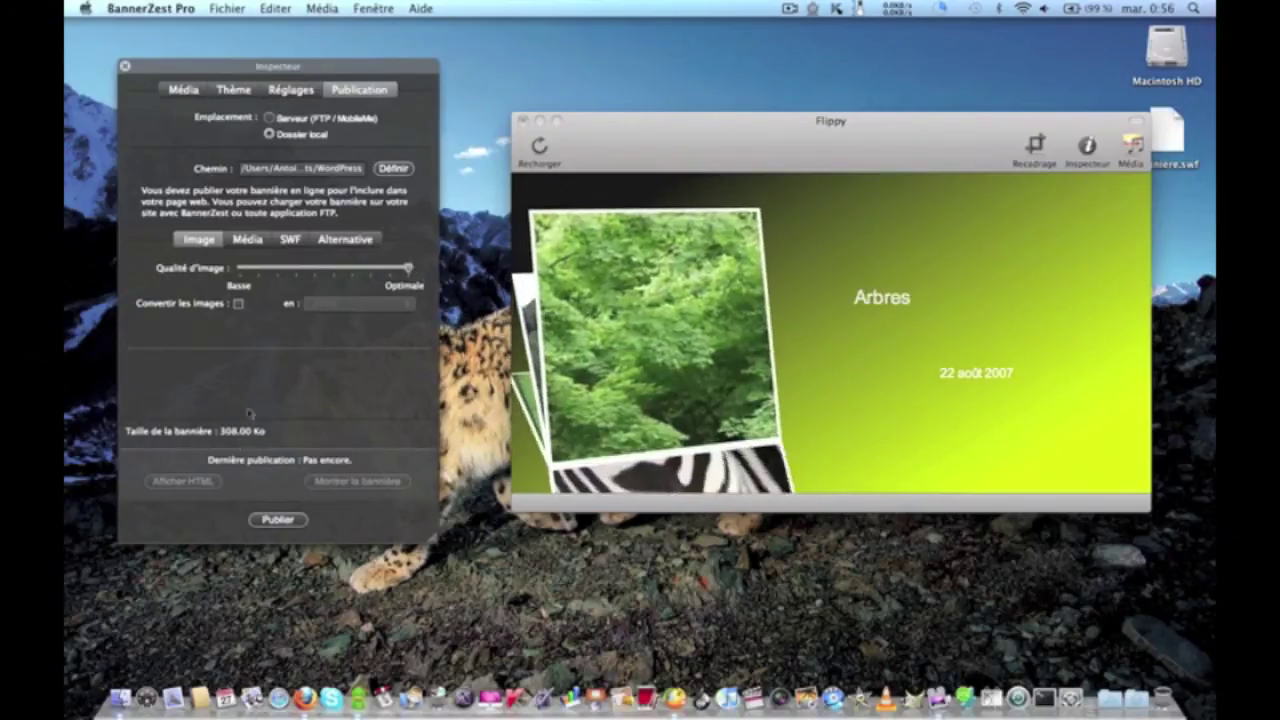
mouse_move(410, 272)
left_mouse_down()
mouse_move(242, 272)
mouse_move(428, 263)
left_mouse_up()
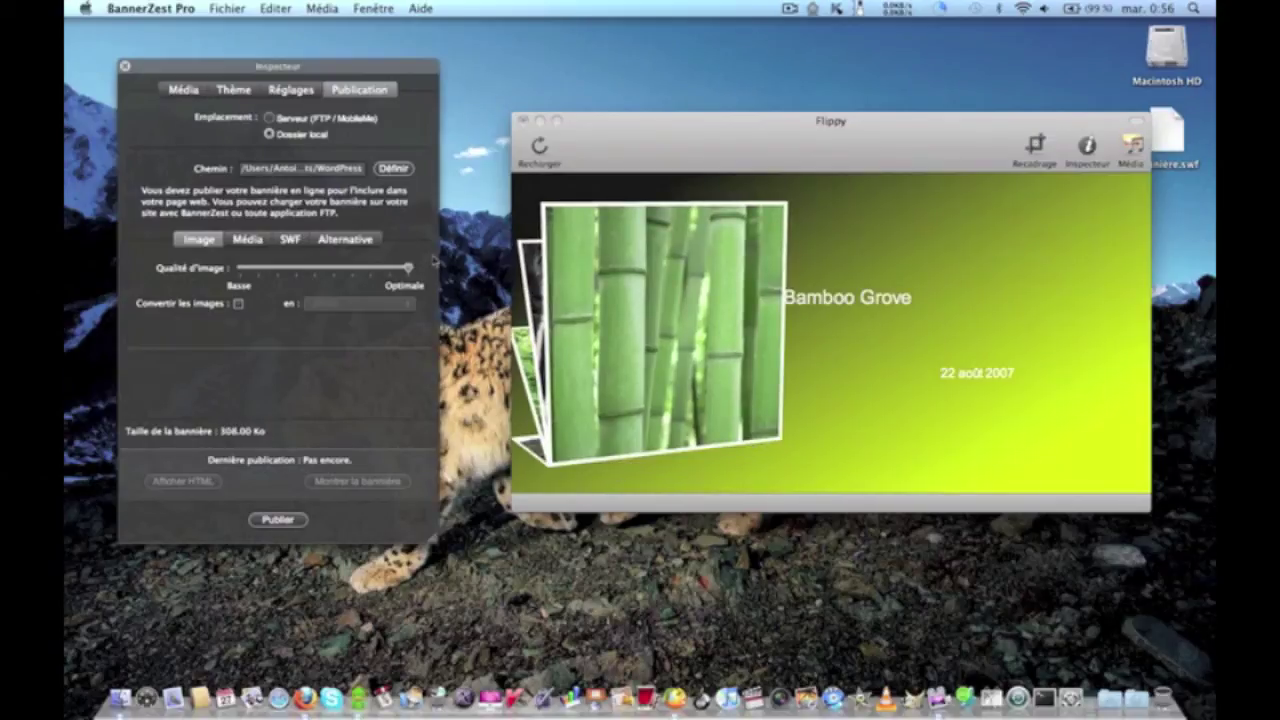
Examine the link target and media viewer choices, plus the single SWF file and alternative slideshow publishing options
left_click(247, 240)
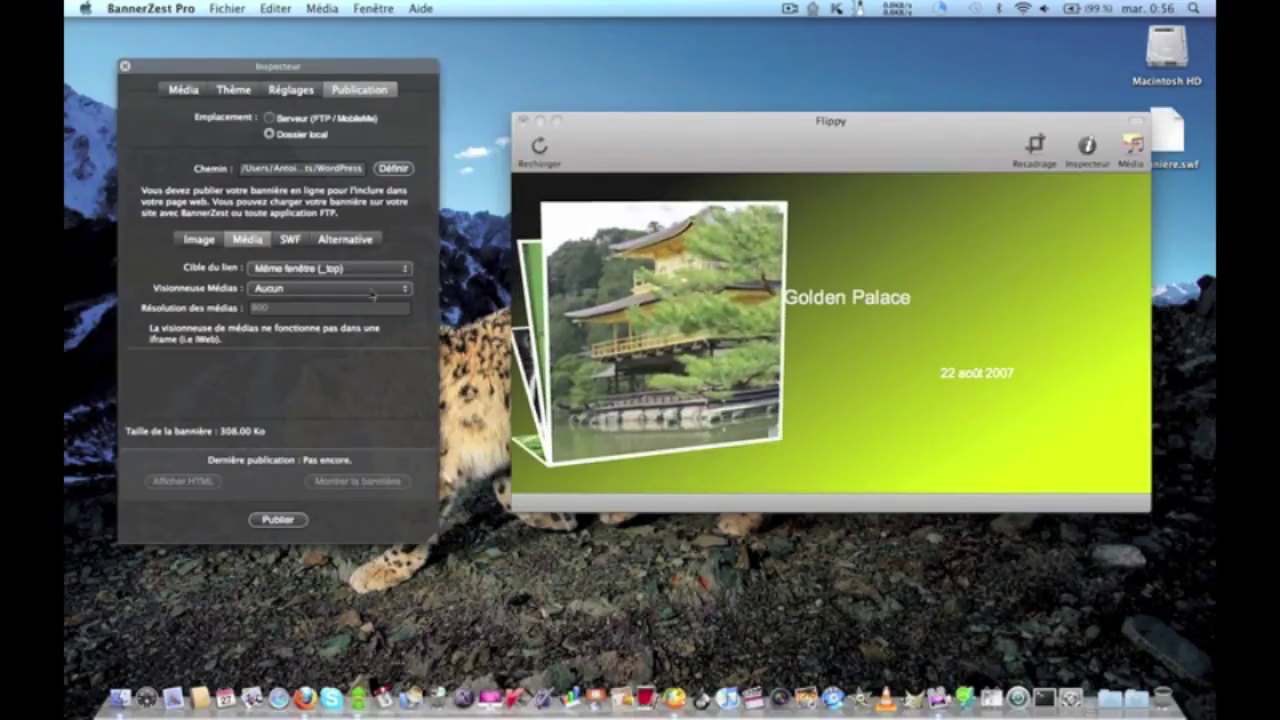
left_click(347, 272)
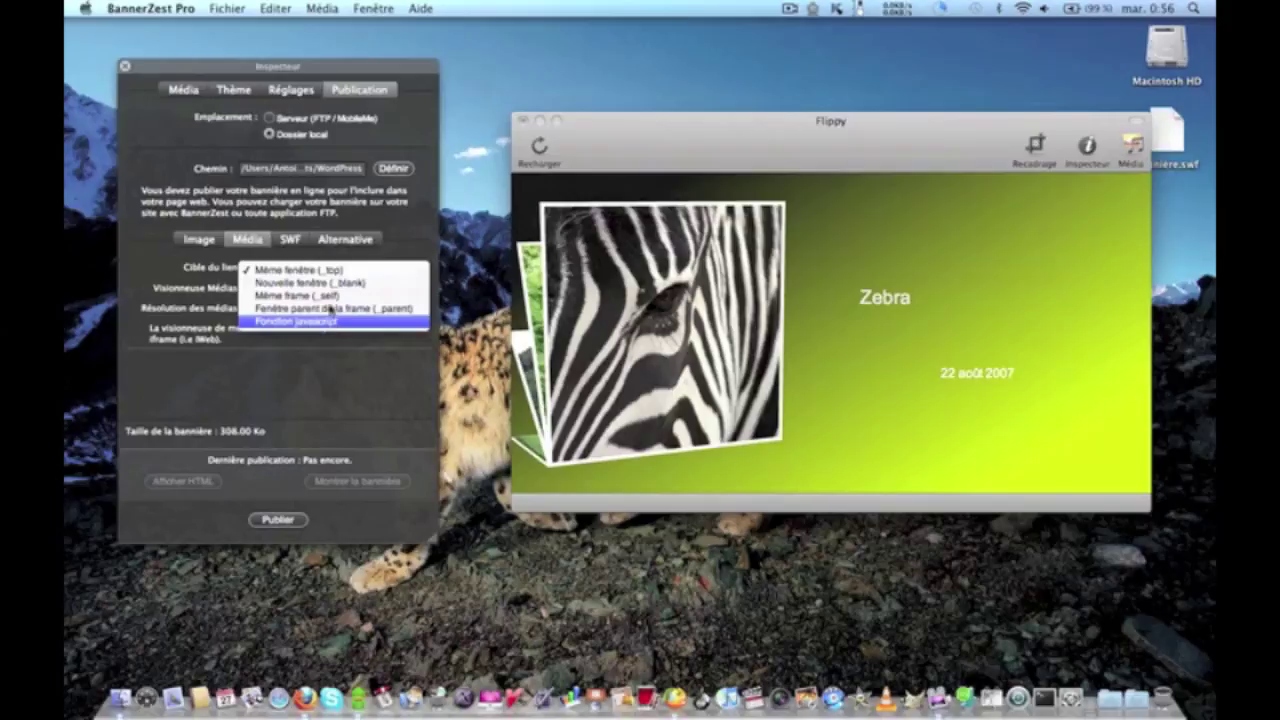
left_click(382, 370)
left_click(313, 290)
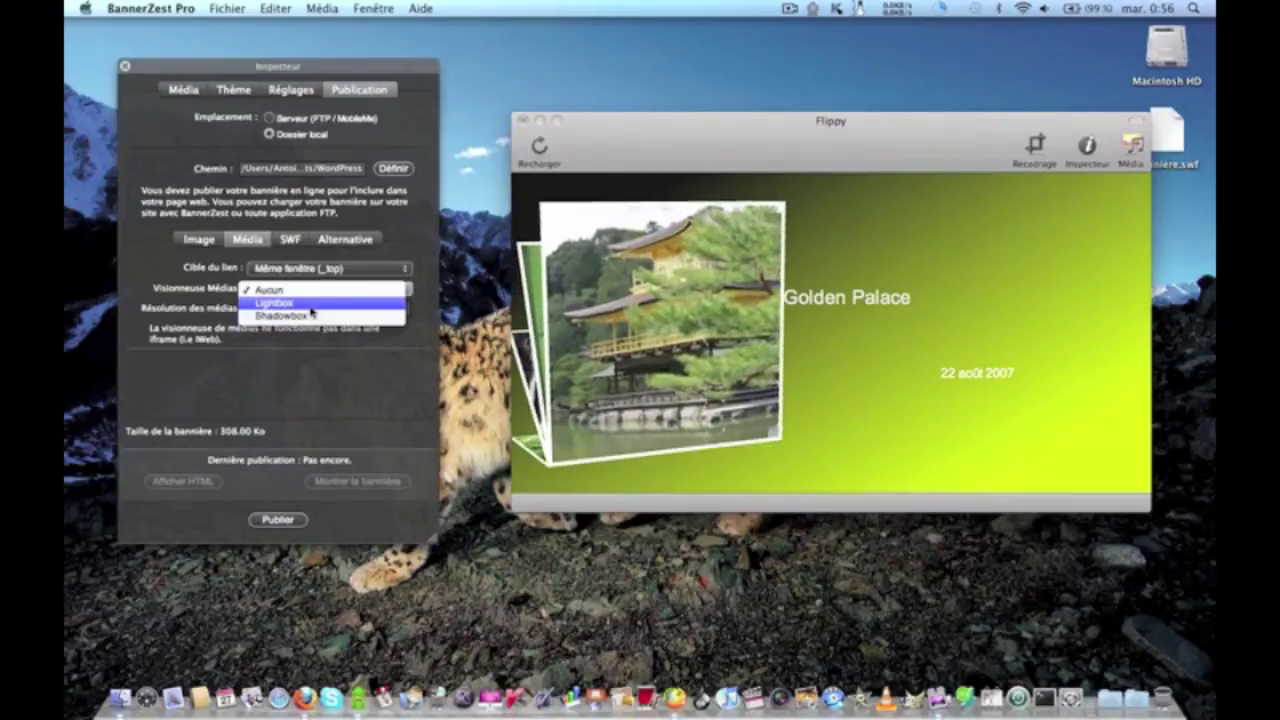
left_click(320, 363)
left_click(292, 241)
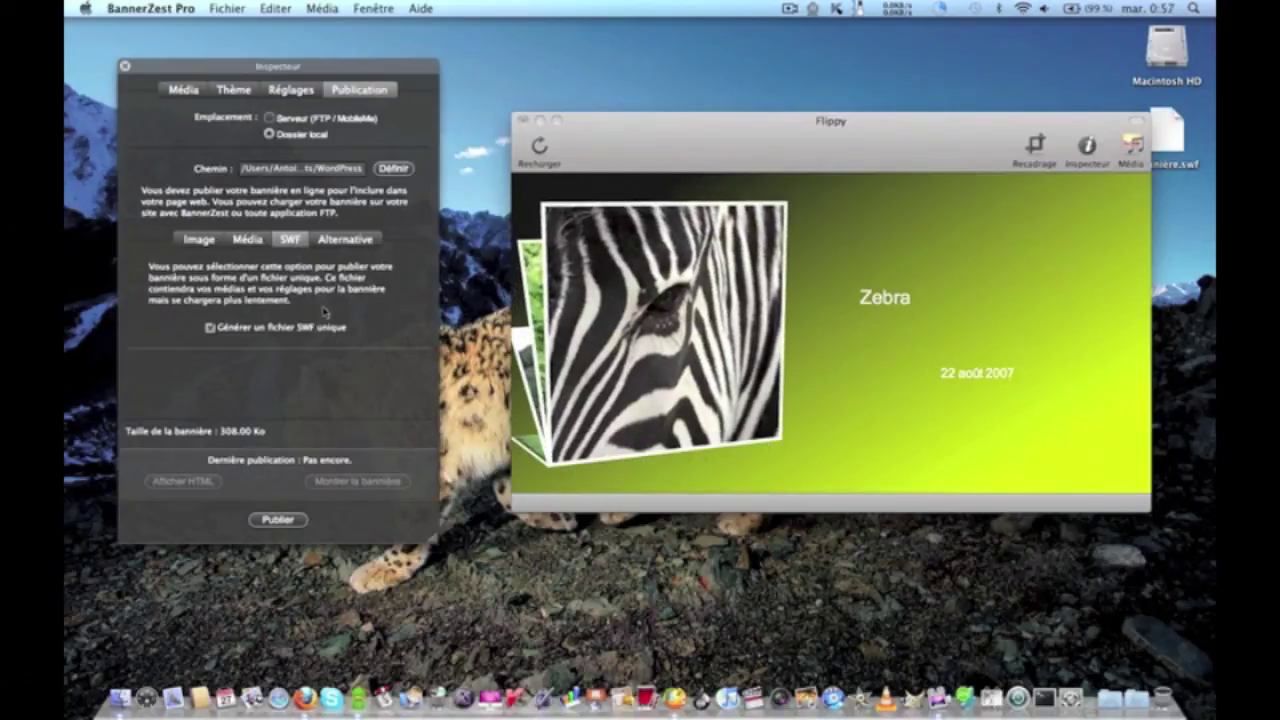
left_click(333, 241)
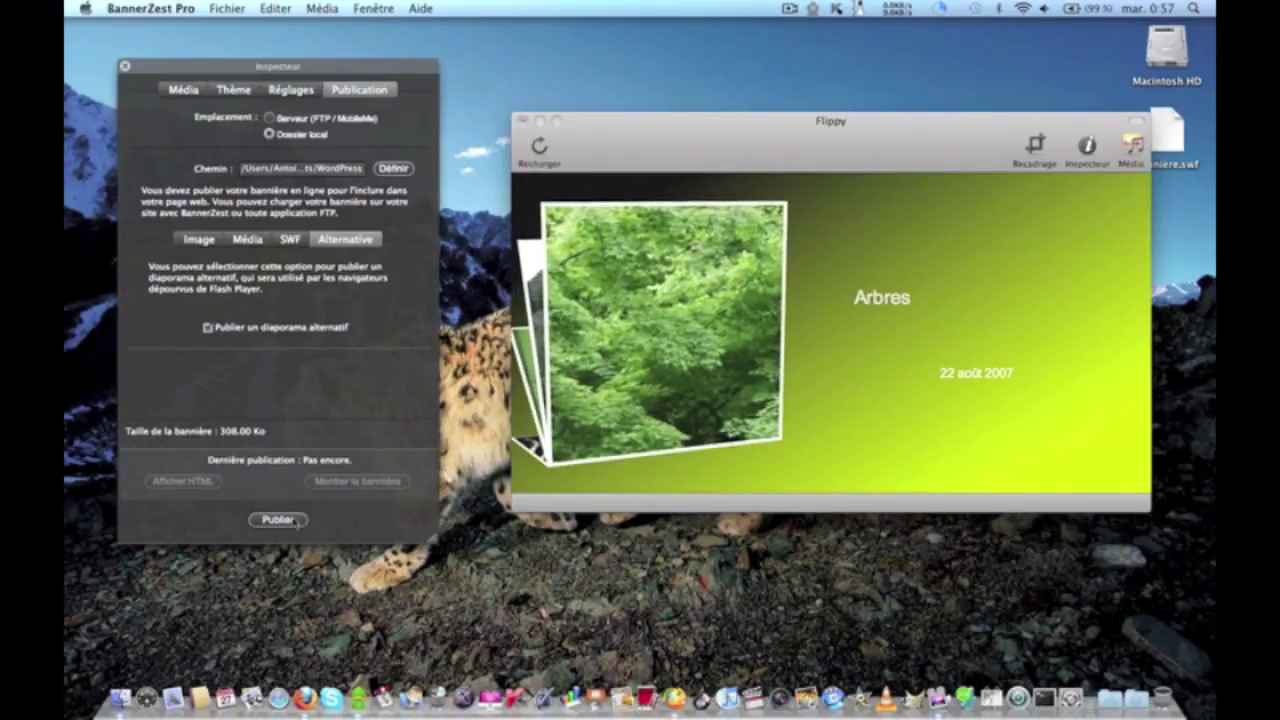
Try to publish the banner to the local folder, and cancel replacing the existing banner
left_click(278, 520)
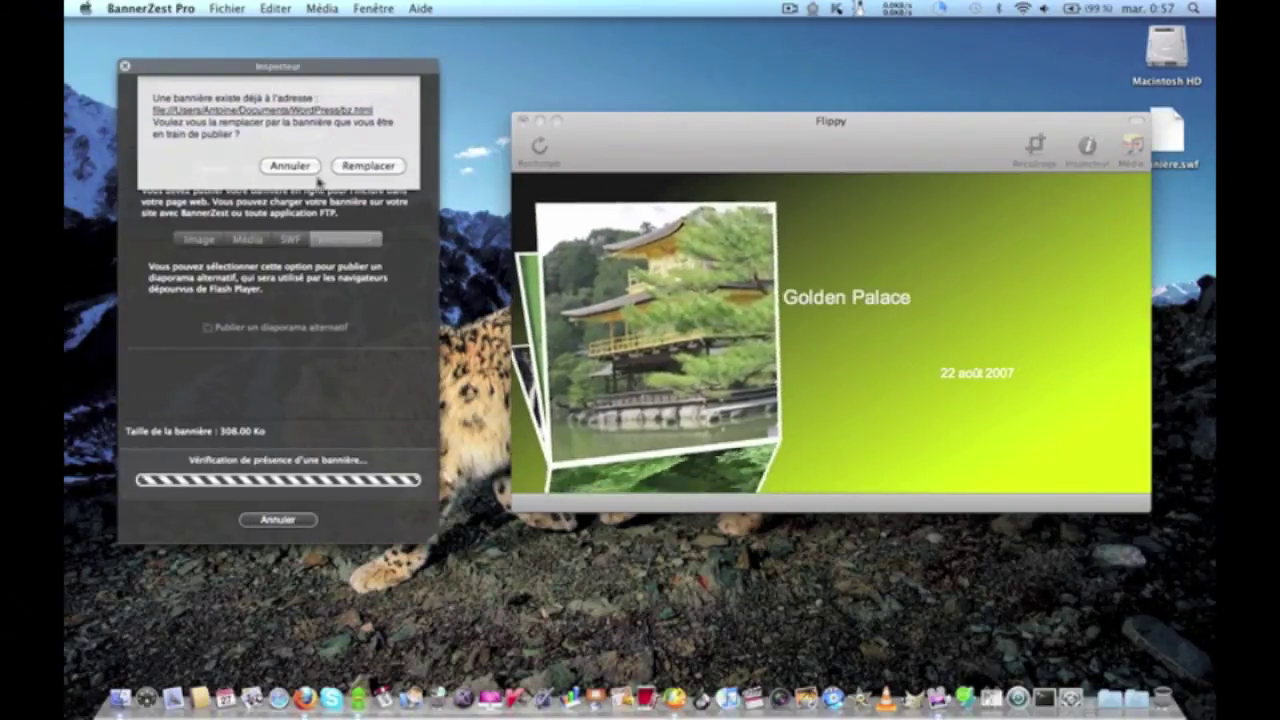
left_click(293, 167)
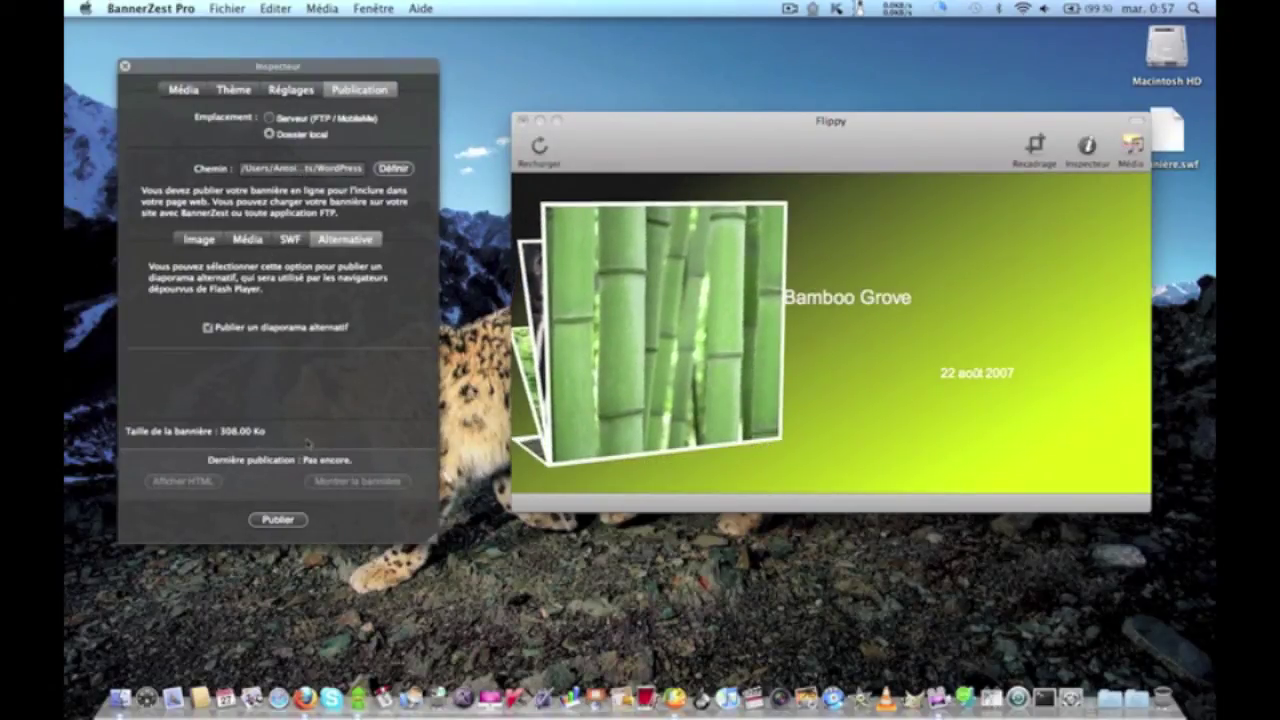
Close the inspector and the Flippy banner without saving it, and close the empty document window
left_click(125, 67)
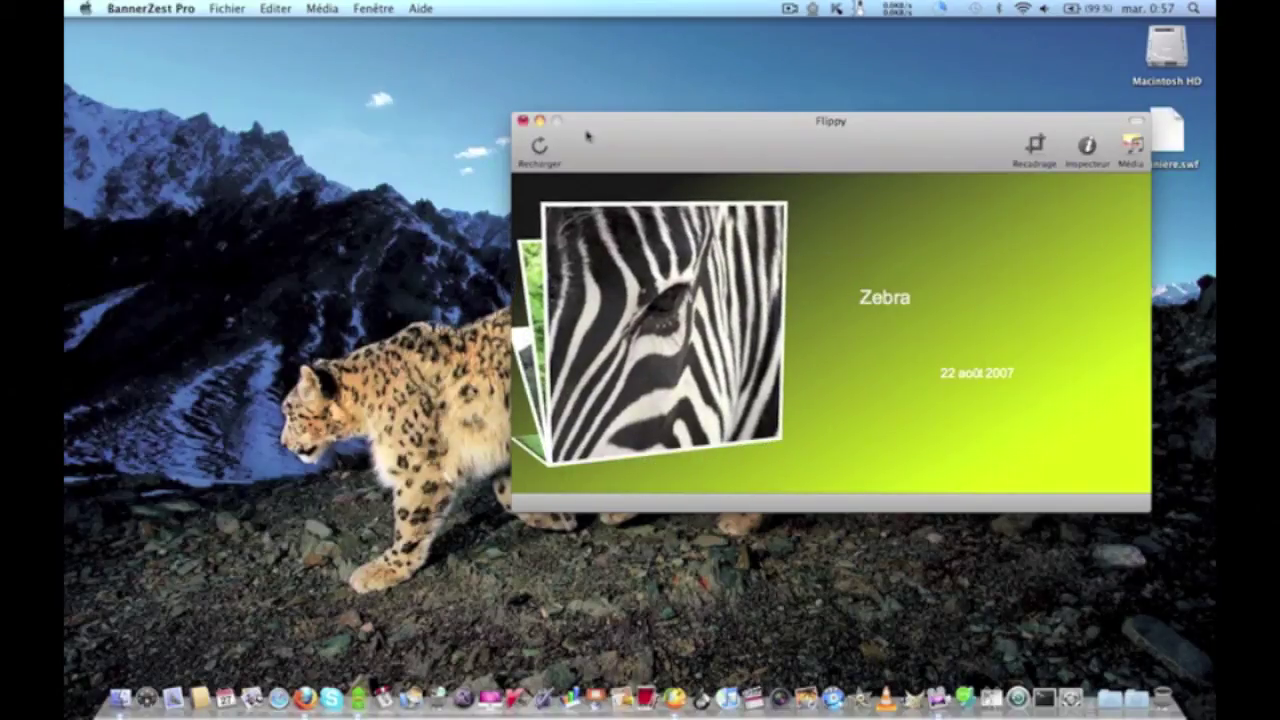
left_click(522, 120)
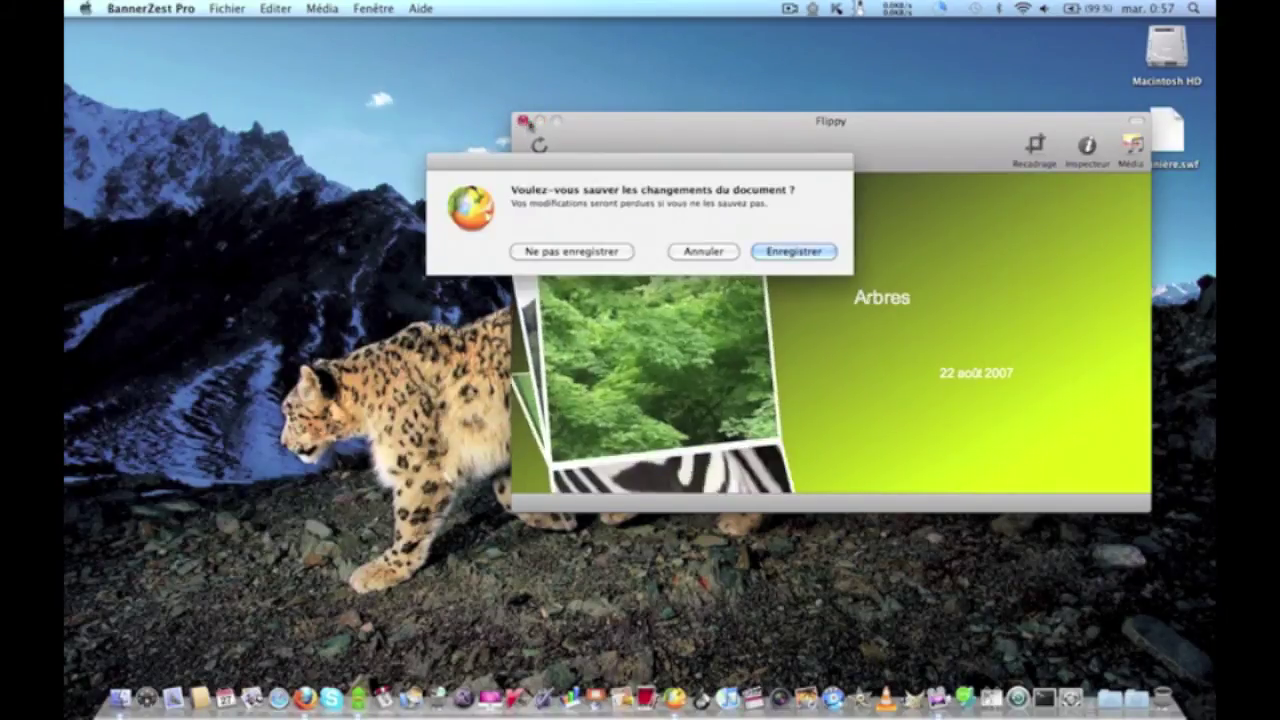
left_click(572, 251)
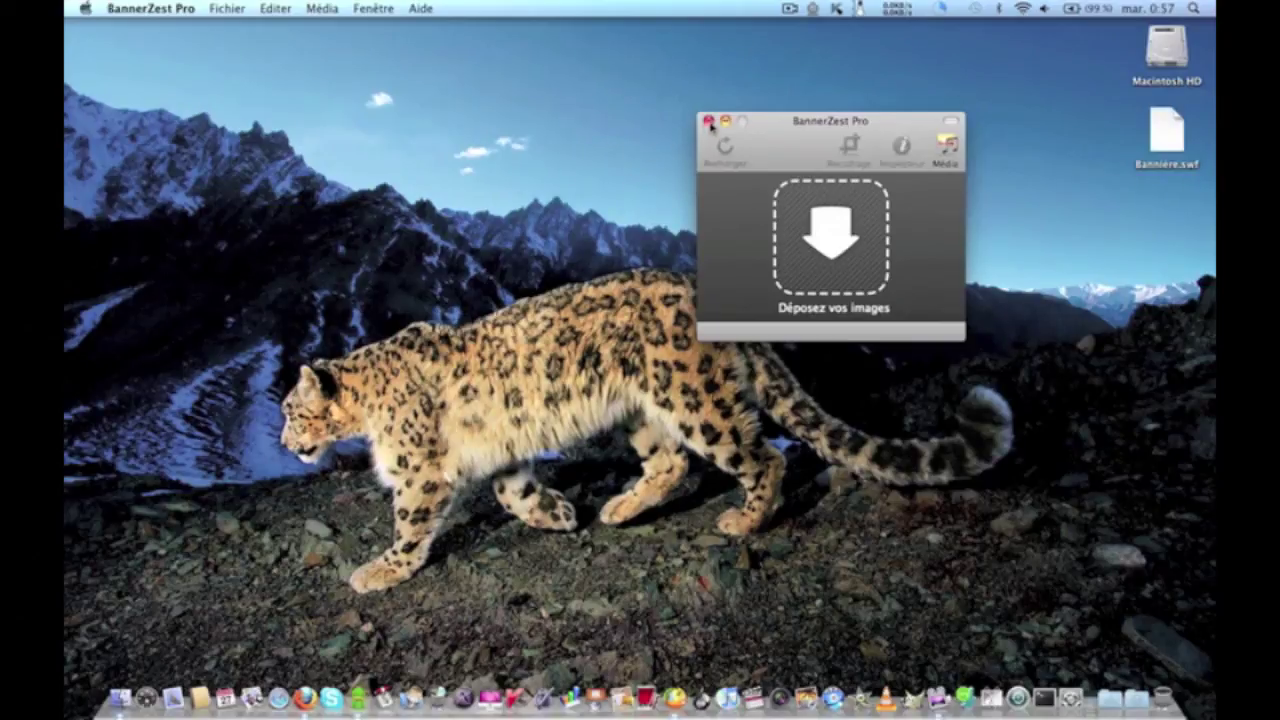
left_click(709, 122)
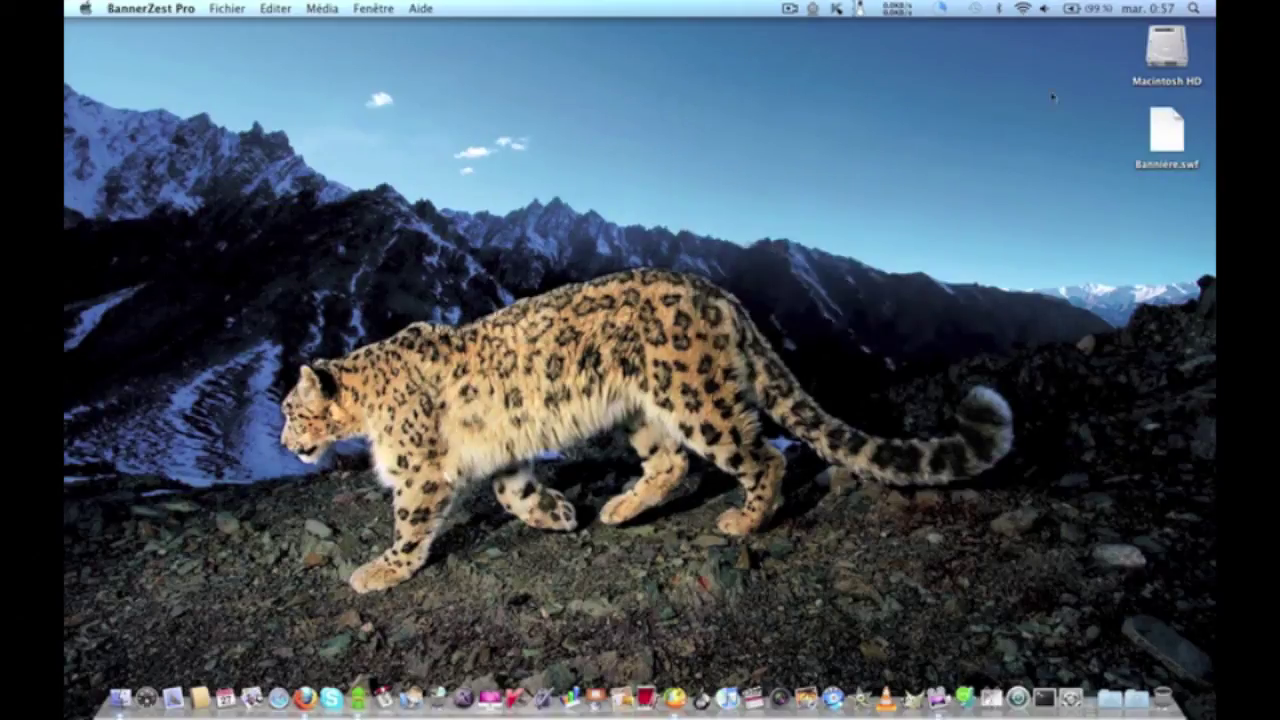
Open Bannière.swf from the desktop in Opera to view the exported banner, and close the browser window
double_click(1167, 132)
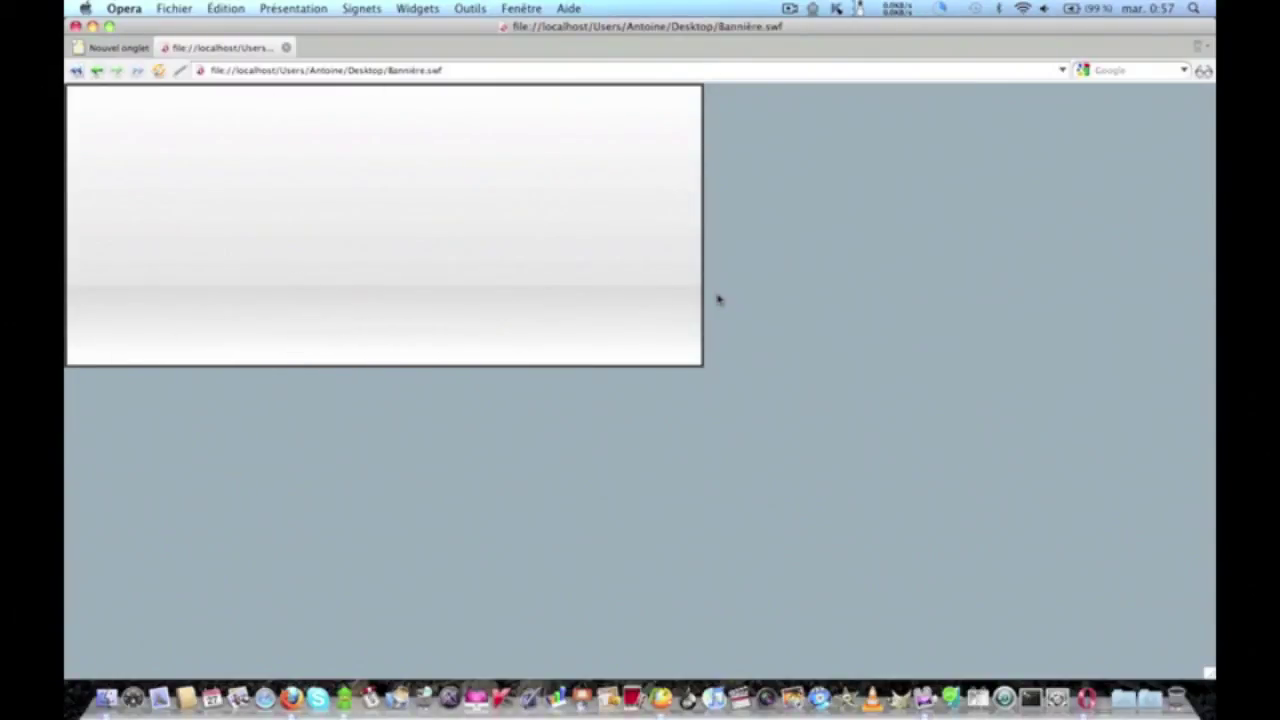
left_click(75, 26)
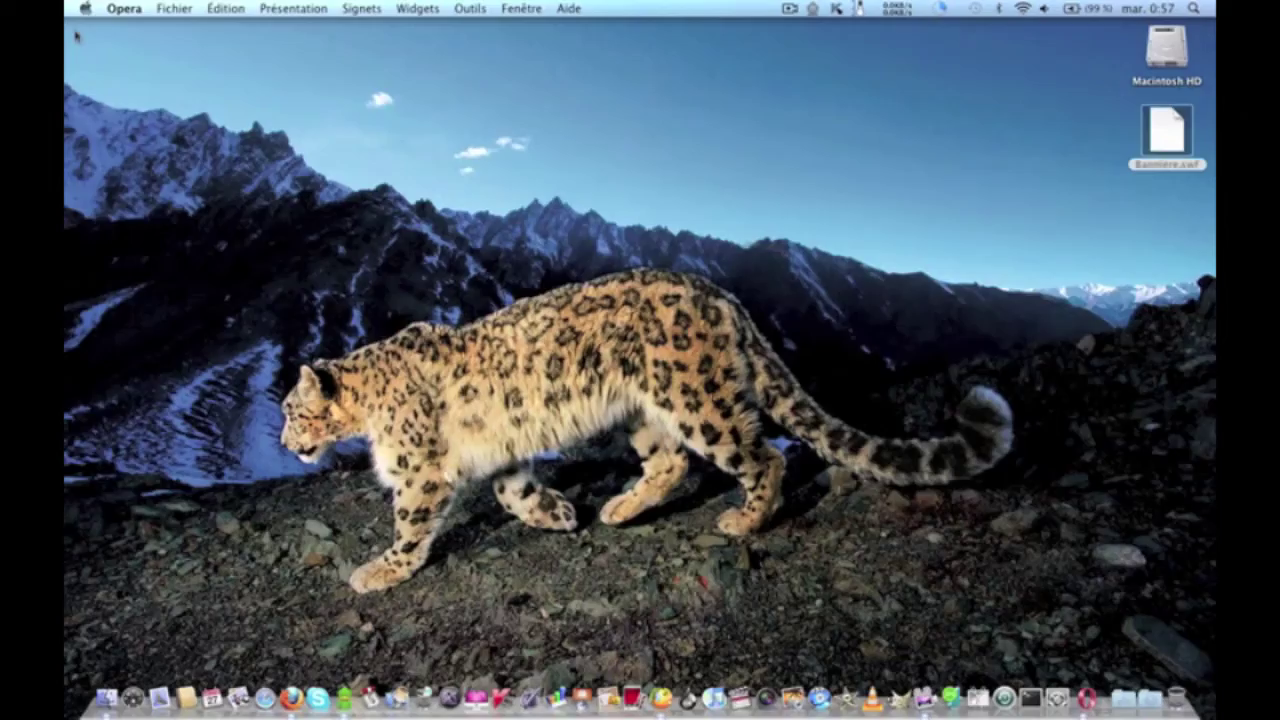